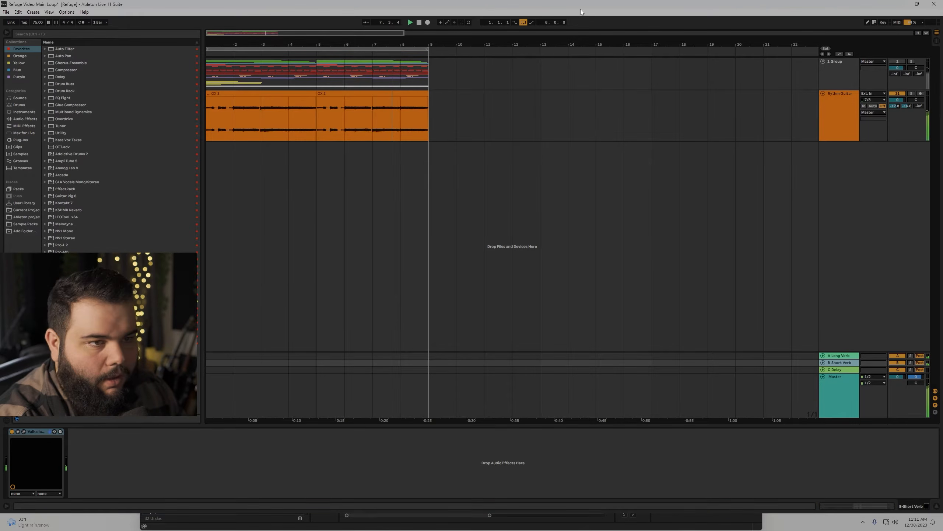
Show the Rythm Guitar effect chain, focus its first compressor, and open the RC-20 Retro Color window.
{"action": "left_click", "coordinate": [827, 100]}
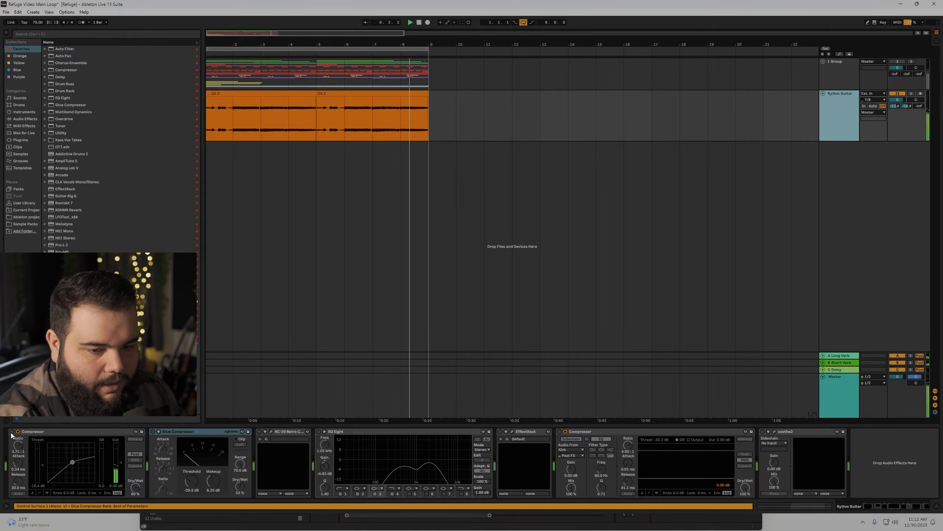
{"action": "left_click", "coordinate": [42, 478]}
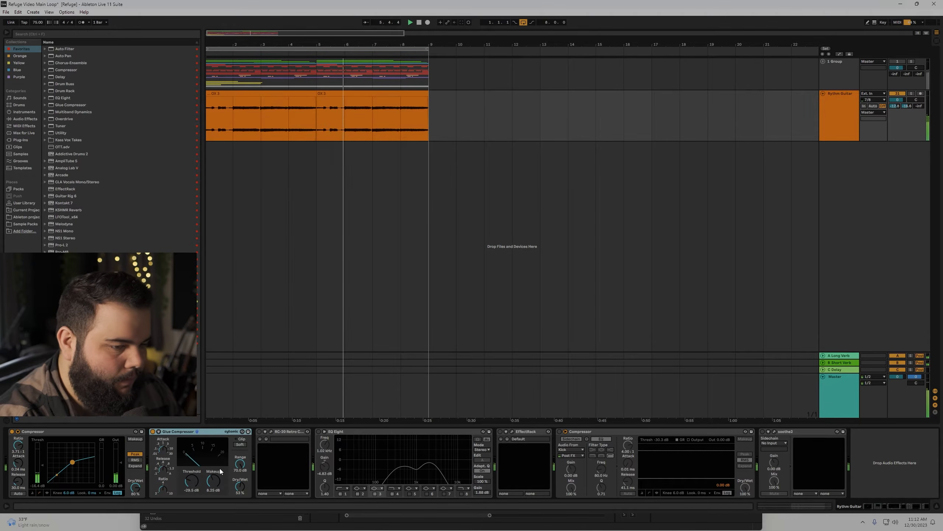
{"action": "left_click", "coordinate": [271, 432]}
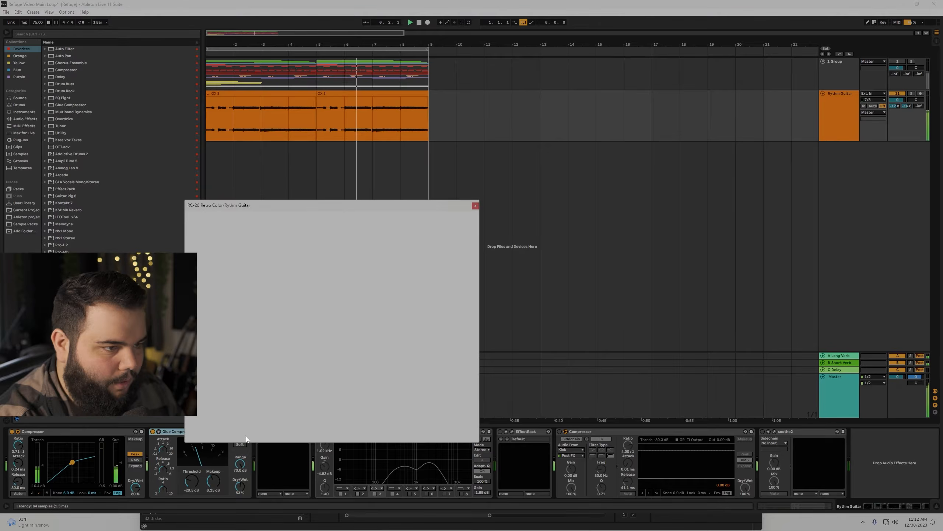
Move the RC-20 window clear of the clips, set Wobble to 95%, then close it.
{"action": "left_click_drag", "start_coordinate": [334, 205], "coordinate": [594, 113]}
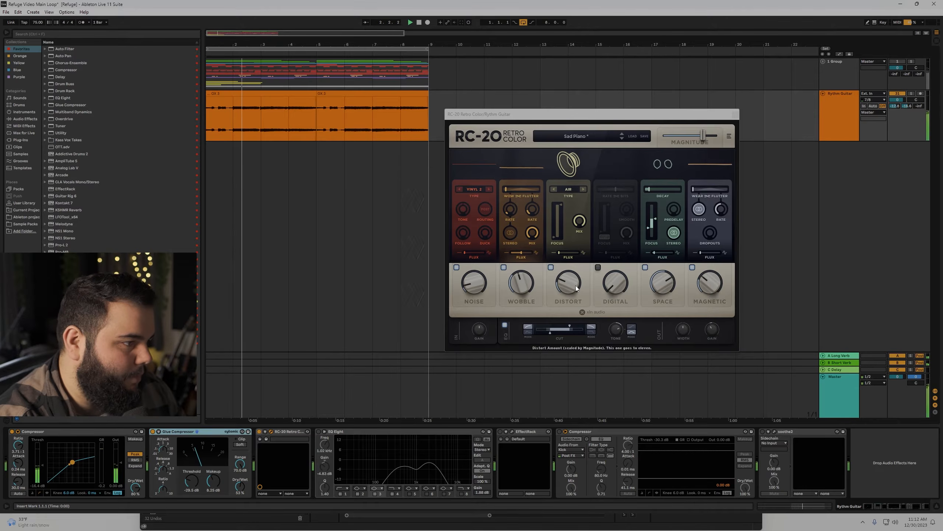
{"action": "left_click_drag", "start_coordinate": [519, 289], "coordinate": [539, 227]}
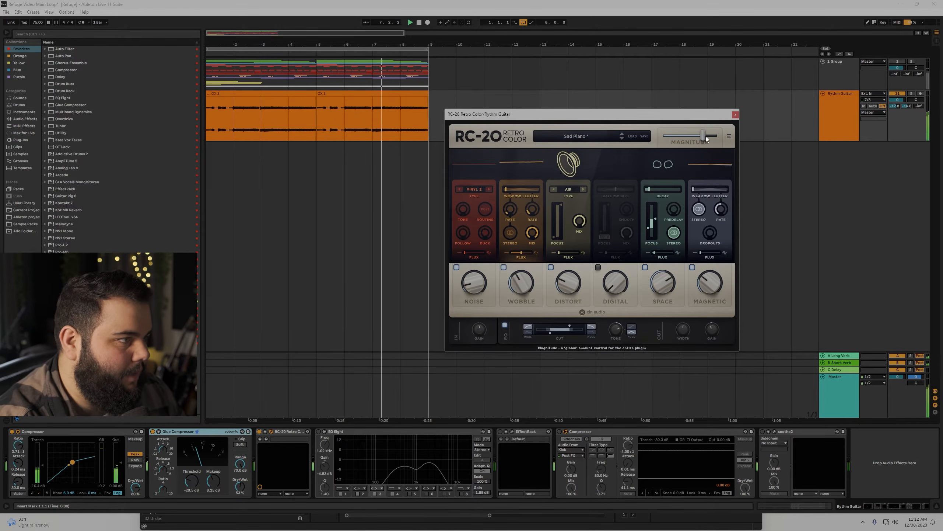
{"action": "left_click", "coordinate": [735, 115]}
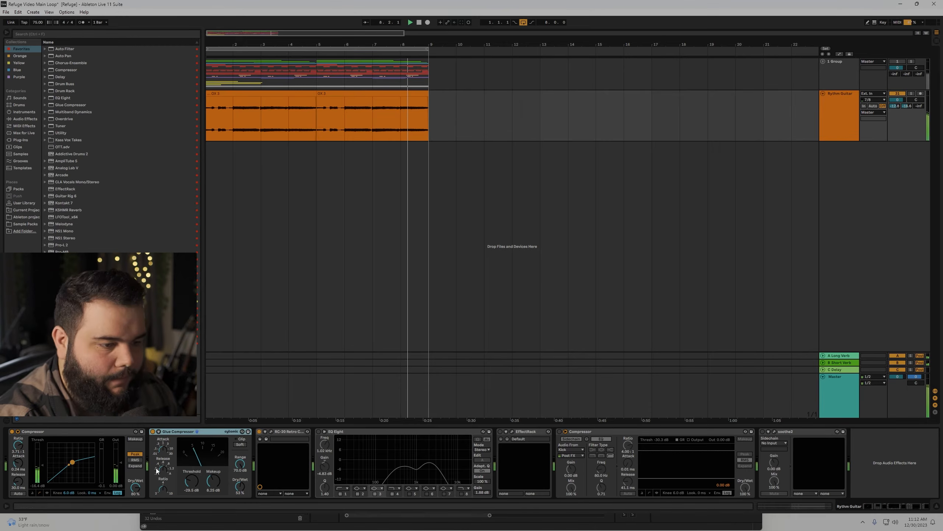
Enable EQ Eight, briefly check the Soundtoys EffectRack window, and enable the second Compressor.
{"action": "left_click", "coordinate": [318, 431]}
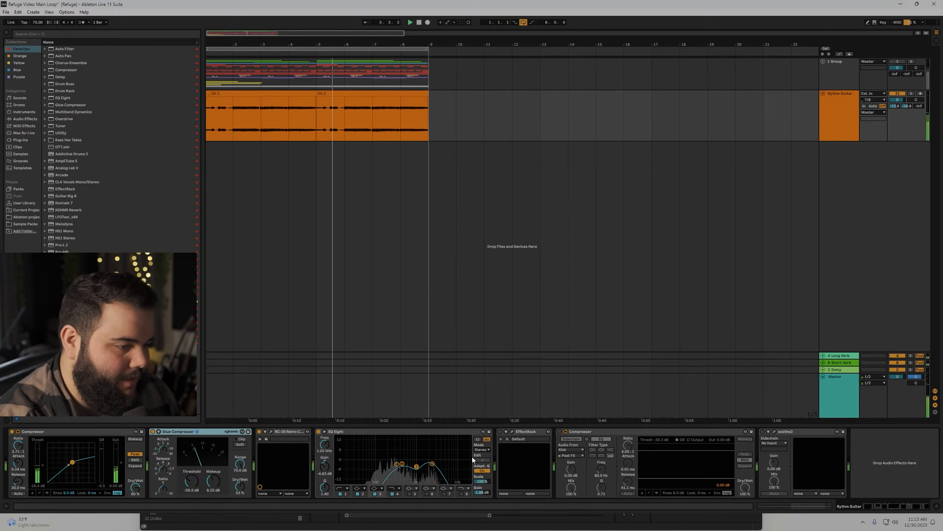
{"action": "left_click", "coordinate": [512, 431]}
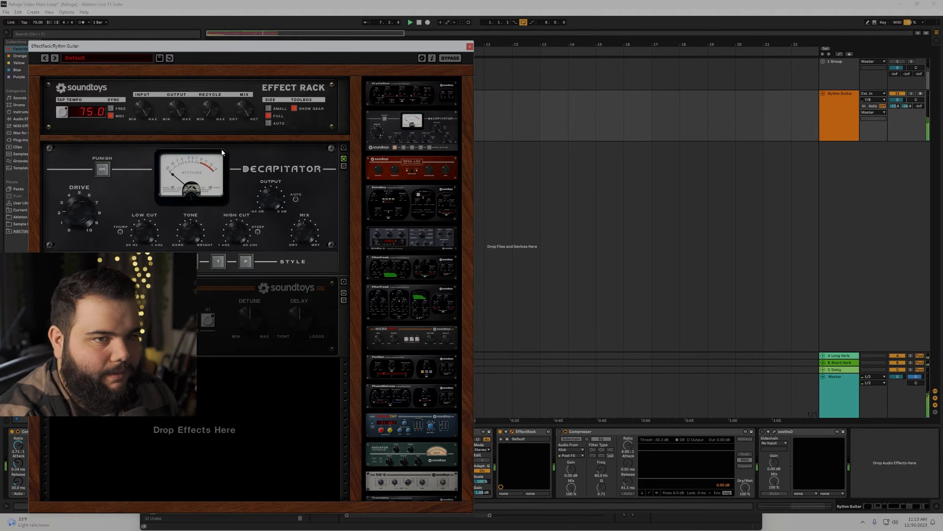
{"action": "left_click", "coordinate": [470, 46]}
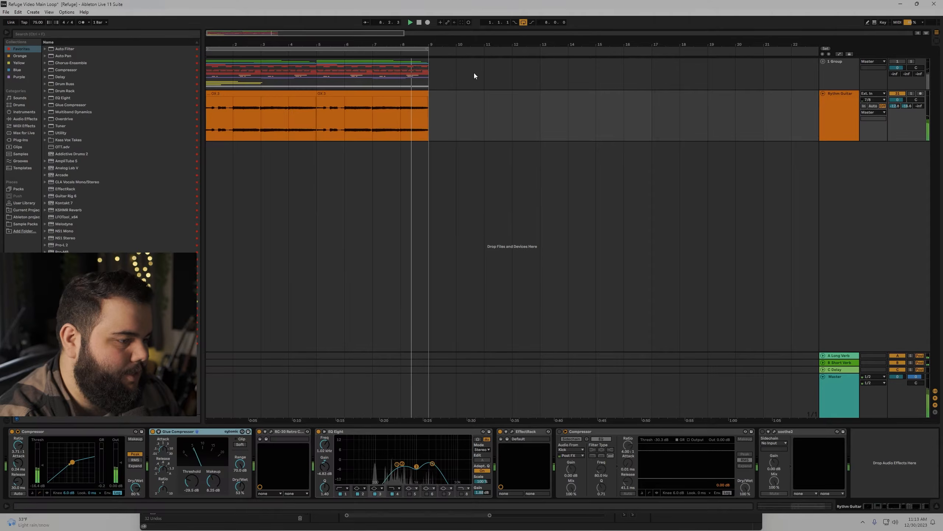
{"action": "left_click", "coordinate": [559, 432]}
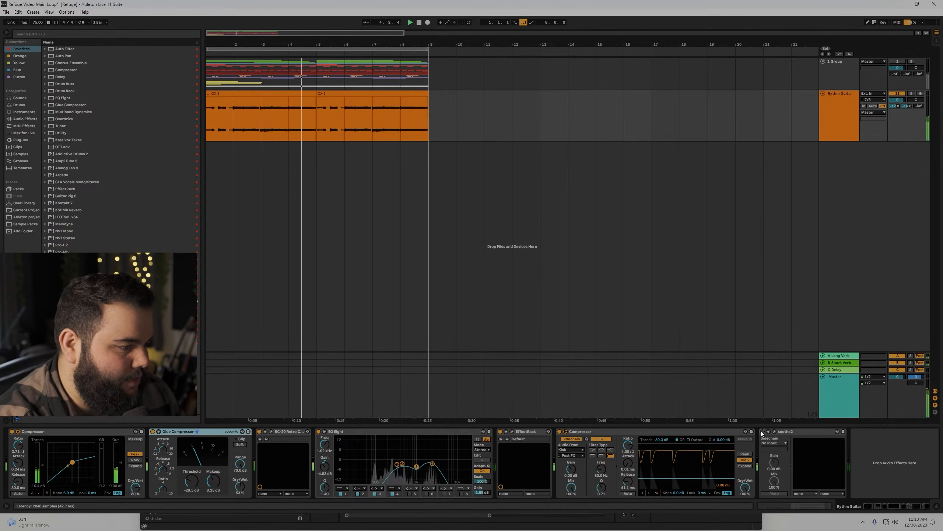
Look over the rhythm guitar's soothe2 window, close it, then select the Kick track's drum chain.
{"action": "left_click", "coordinate": [775, 431]}
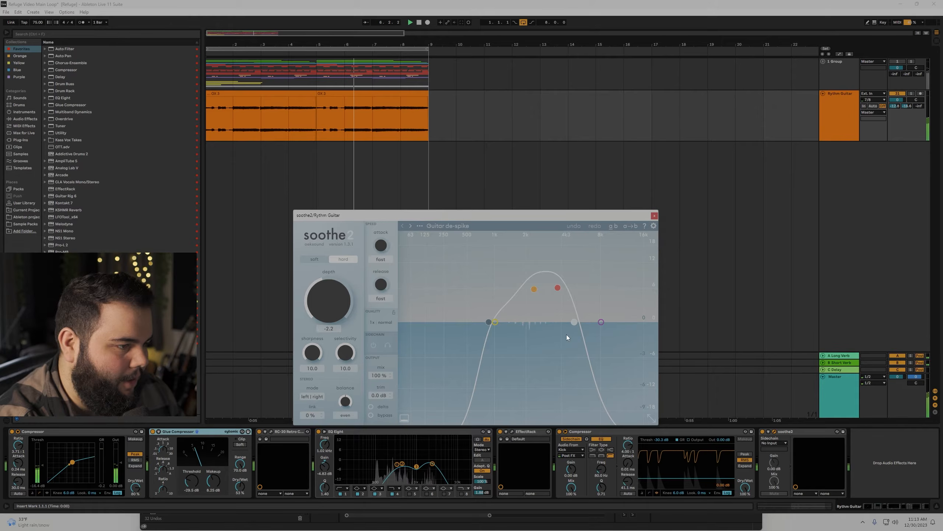
{"action": "left_click", "coordinate": [655, 216]}
{"action": "left_click", "coordinate": [850, 217]}
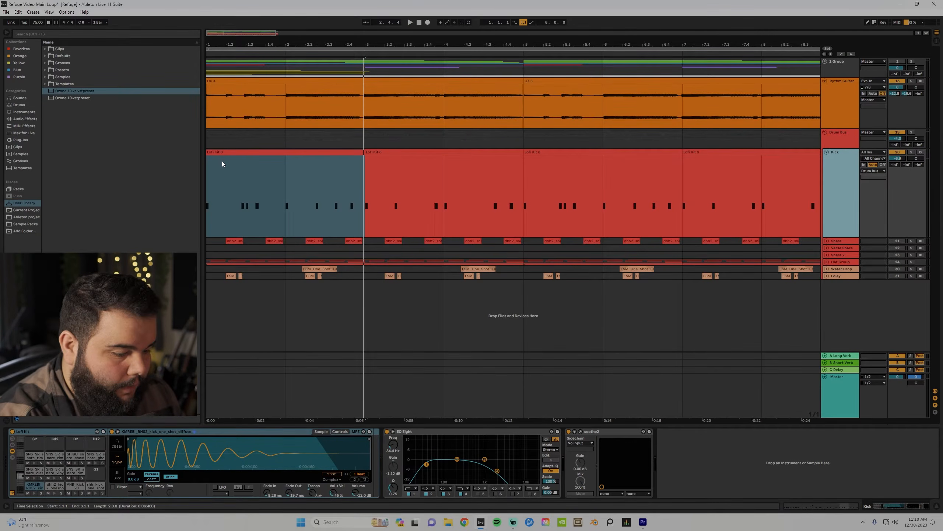
Play bars 1–3 of the Lofi Kit 8 clip and audition the KMREBI kick pad.
{"action": "key", "text": "space"}
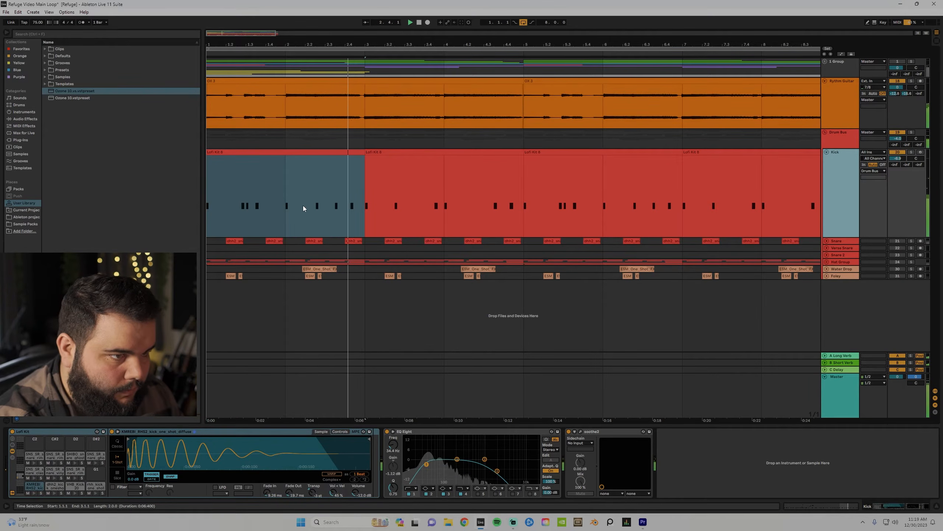
{"action": "left_click", "coordinate": [287, 150]}
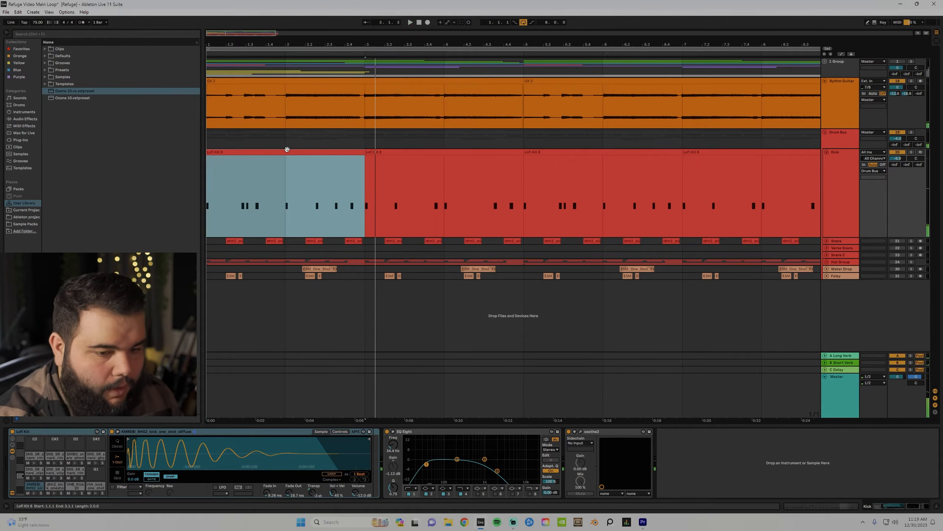
{"action": "left_click", "coordinate": [30, 493]}
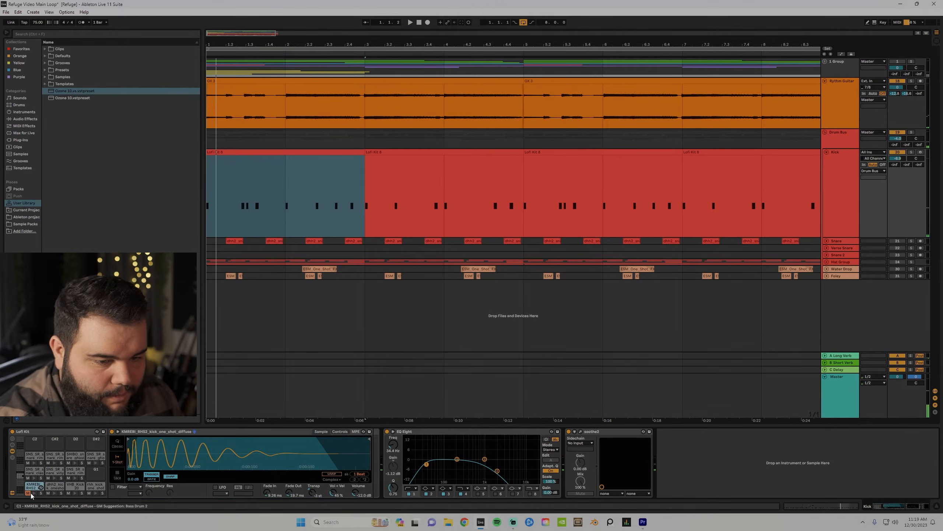
{"action": "left_click", "coordinate": [34, 493]}
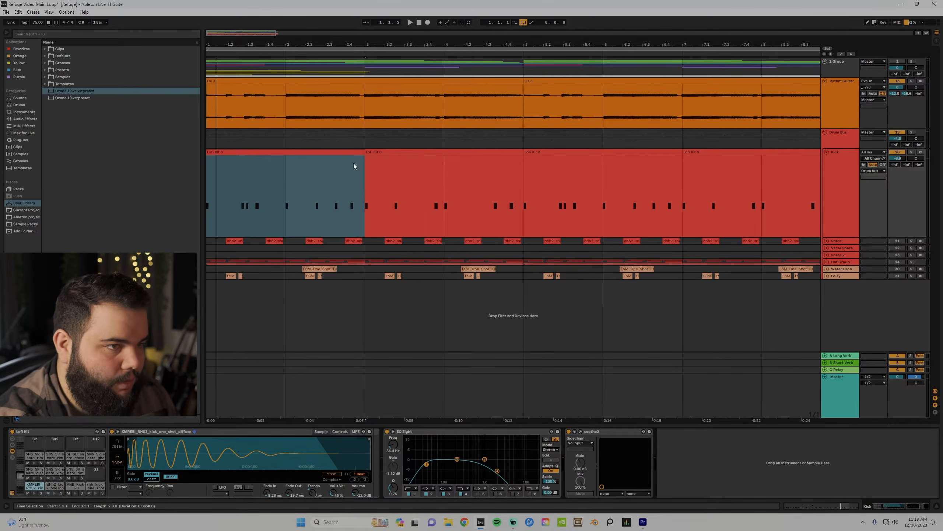
{"action": "left_click", "coordinate": [345, 153]}
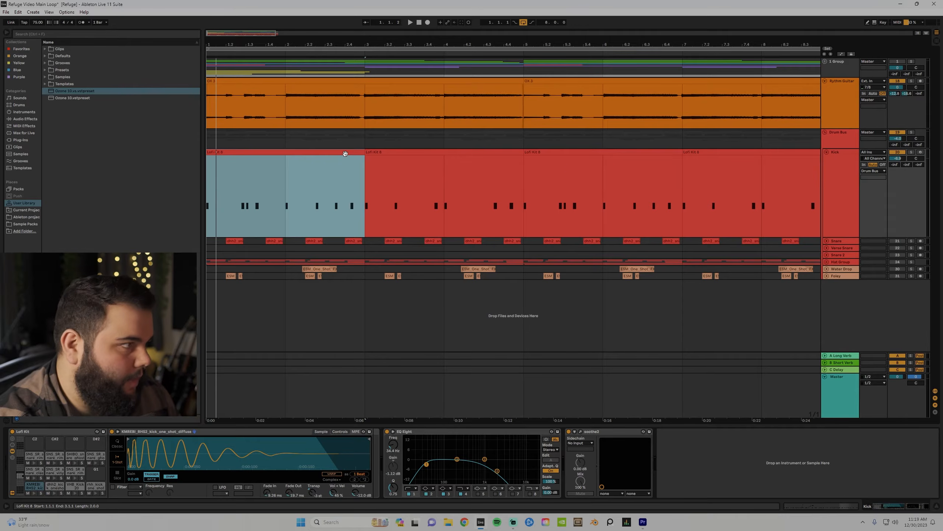
{"action": "key", "text": "space"}
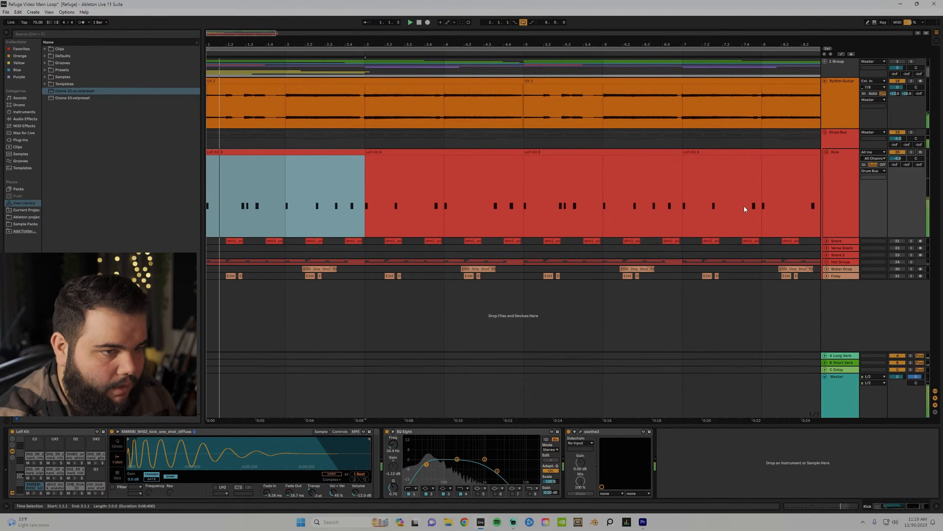
Open Lofi Kit 8's MIDI notes, shrink the detail view, then unfold, play and select the Snare track.
{"action": "double_click", "coordinate": [253, 153]}
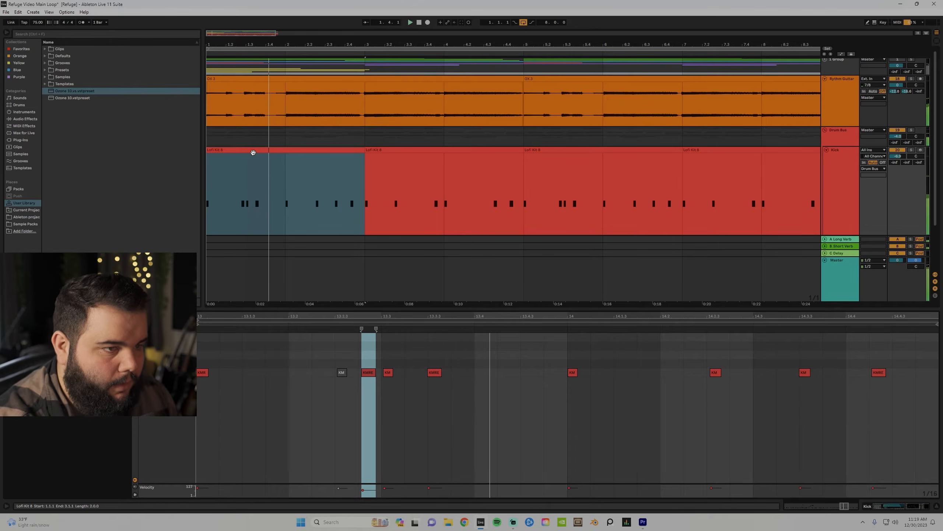
{"action": "left_click_drag", "start_coordinate": [349, 308], "coordinate": [357, 413]}
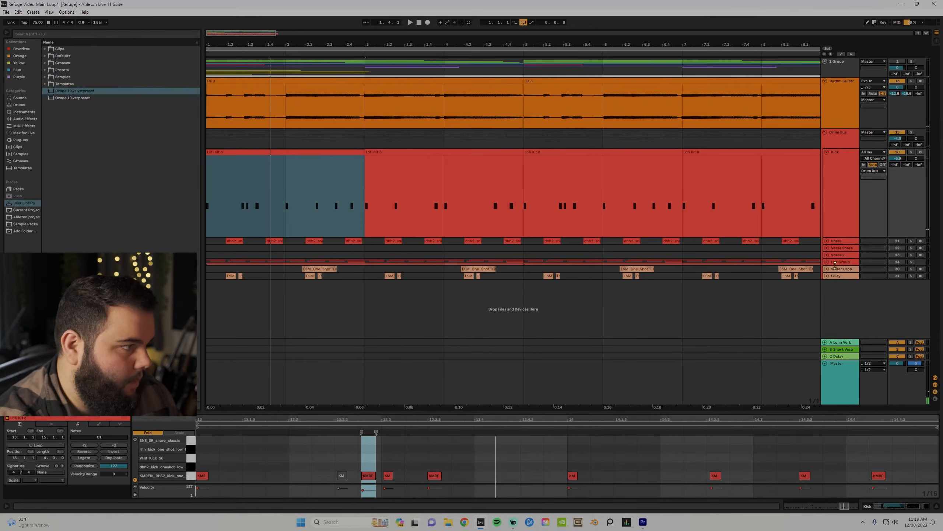
{"action": "left_click", "coordinate": [828, 241]}
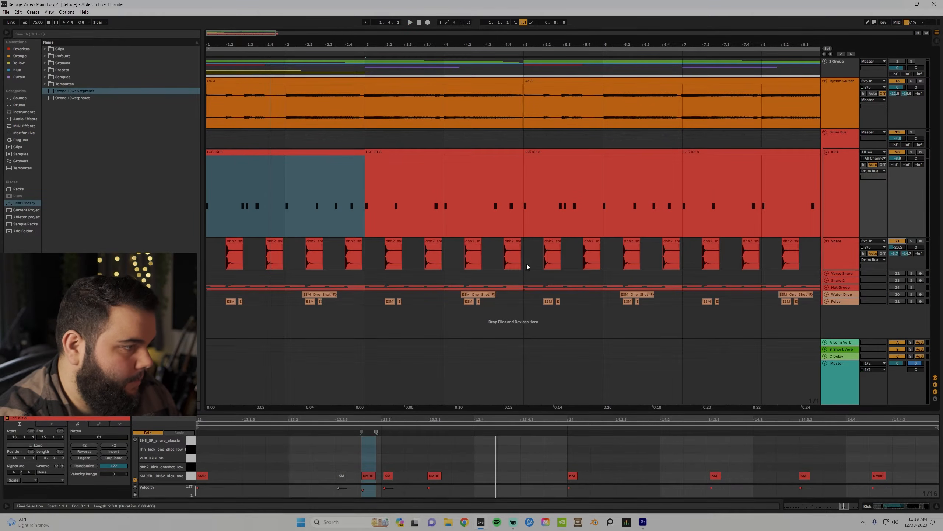
{"action": "left_click", "coordinate": [226, 264]}
{"action": "key", "text": "space"}
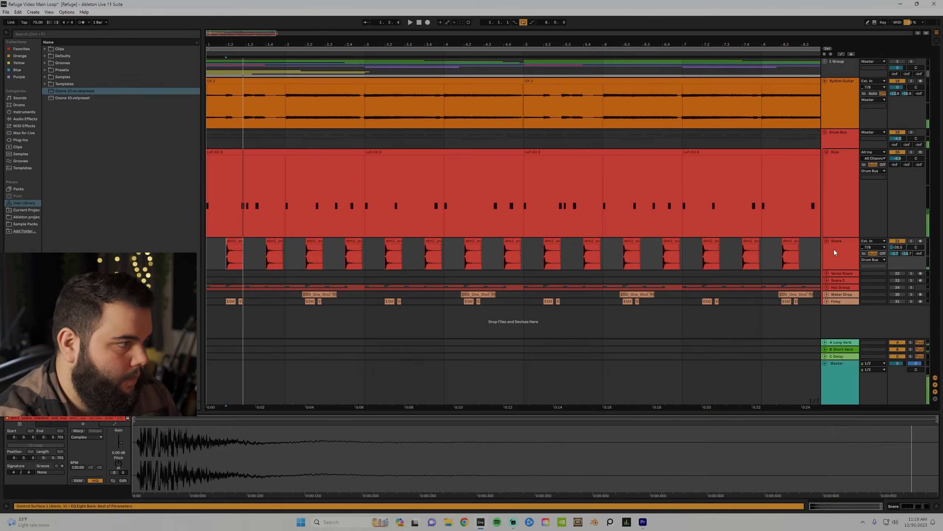
{"action": "left_click", "coordinate": [835, 249]}
{"action": "key", "text": "shift+Tab"}
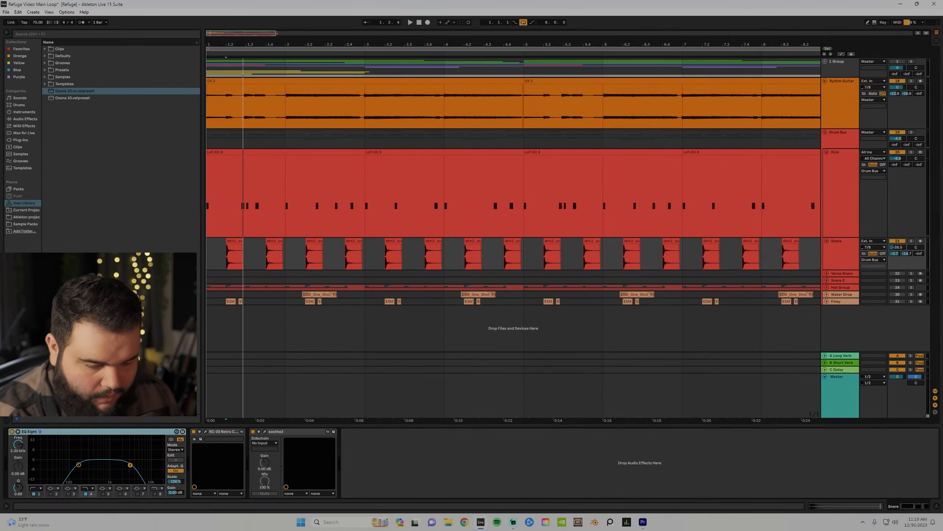
{"action": "left_click", "coordinate": [209, 259]}
{"action": "key", "text": "space"}
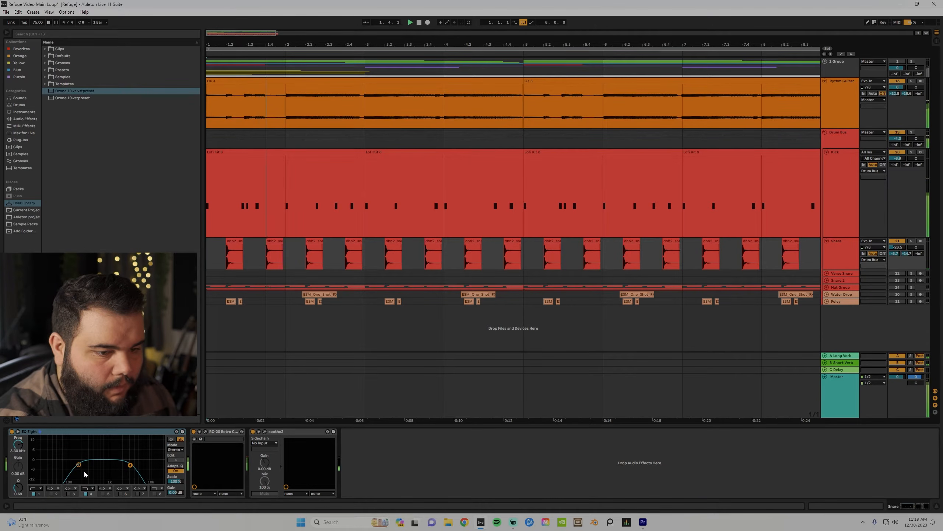
{"action": "left_click", "coordinate": [205, 432]}
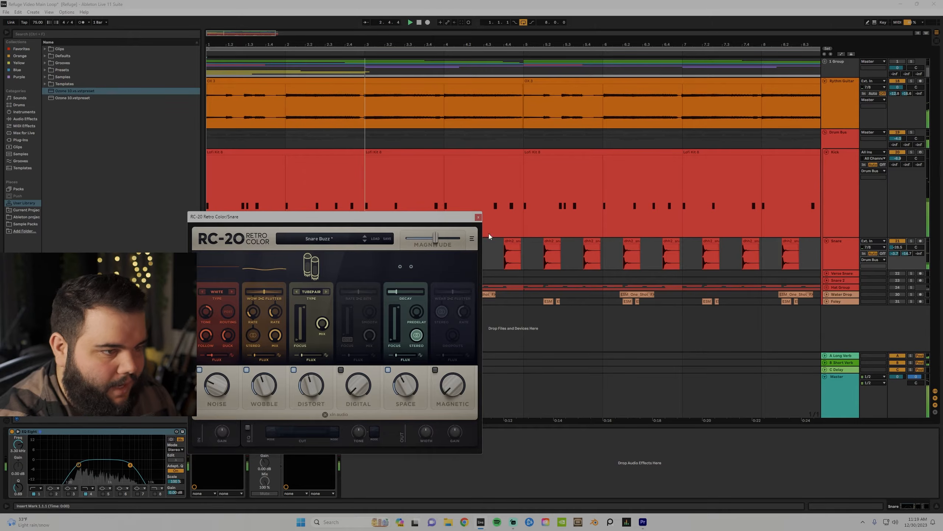
{"action": "left_click", "coordinate": [477, 218]}
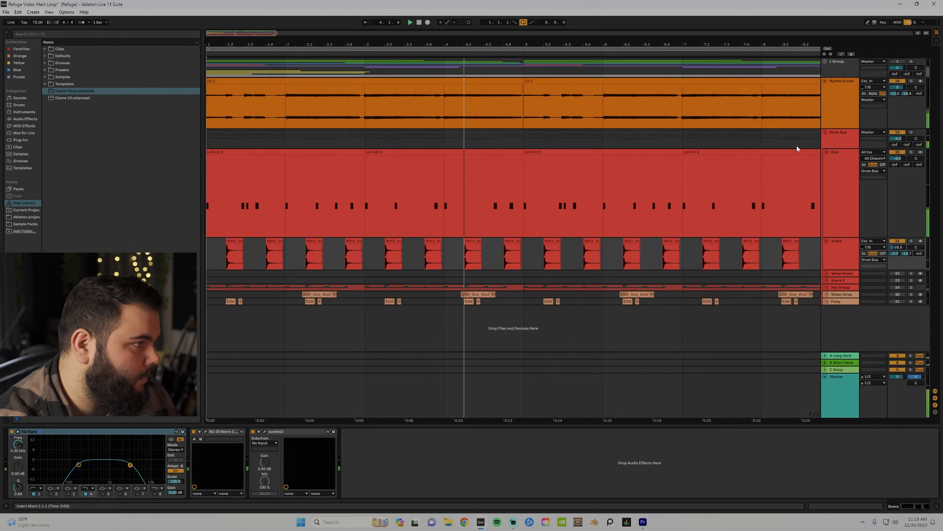
{"action": "key", "text": "space"}
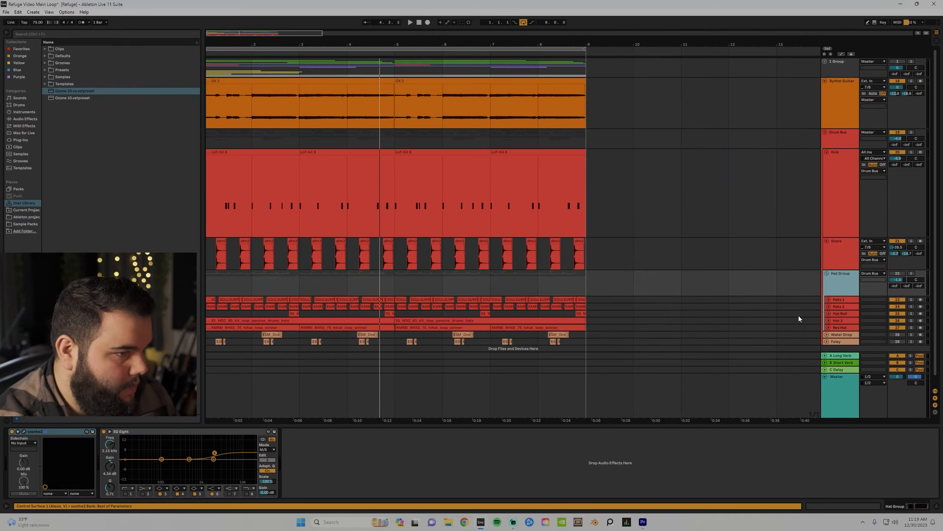
{"action": "scroll", "coordinate": [721, 297], "scroll_direction": "down", "scroll_amount": 1}
Unfold Hats 1, zoom to the loop, re-enable Hat Group, mute Rev Hat, and start playback.
{"action": "left_click", "coordinate": [829, 289]}
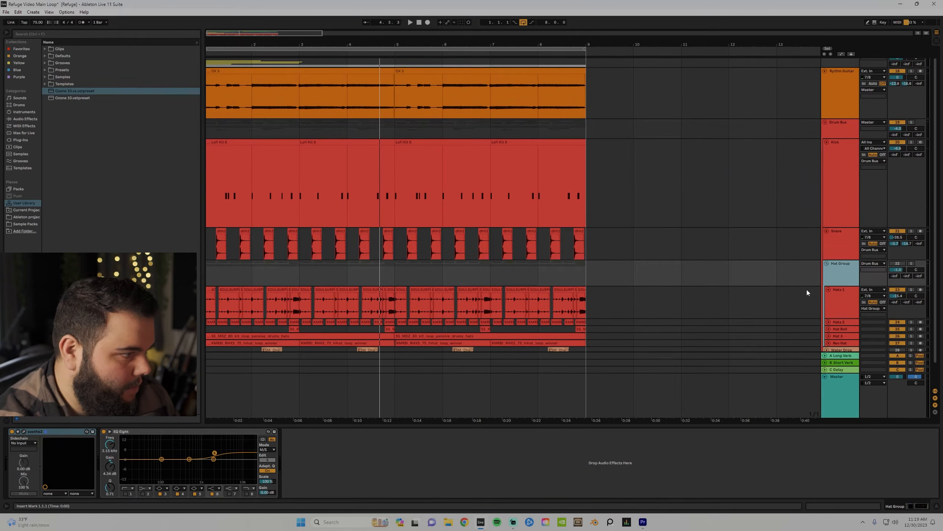
{"action": "left_click_drag", "start_coordinate": [216, 40], "coordinate": [228, 46]}
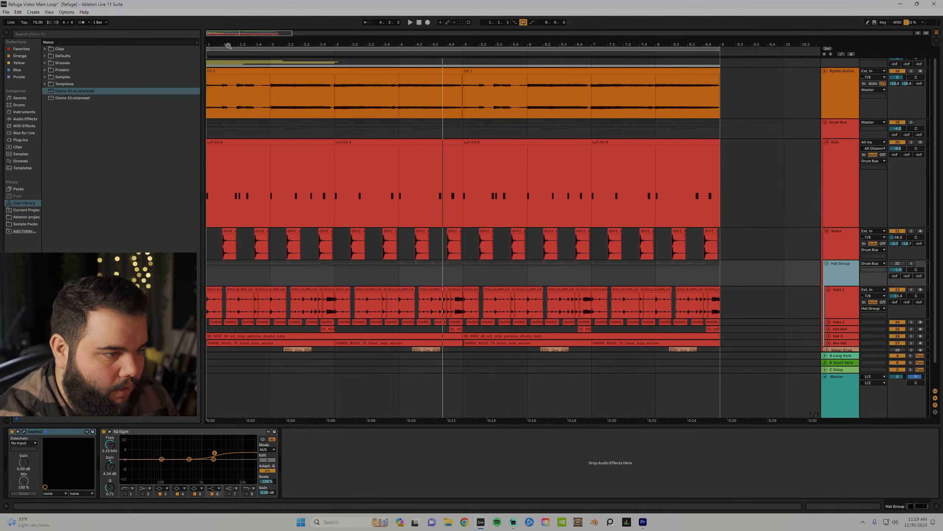
{"action": "left_click", "coordinate": [900, 265]}
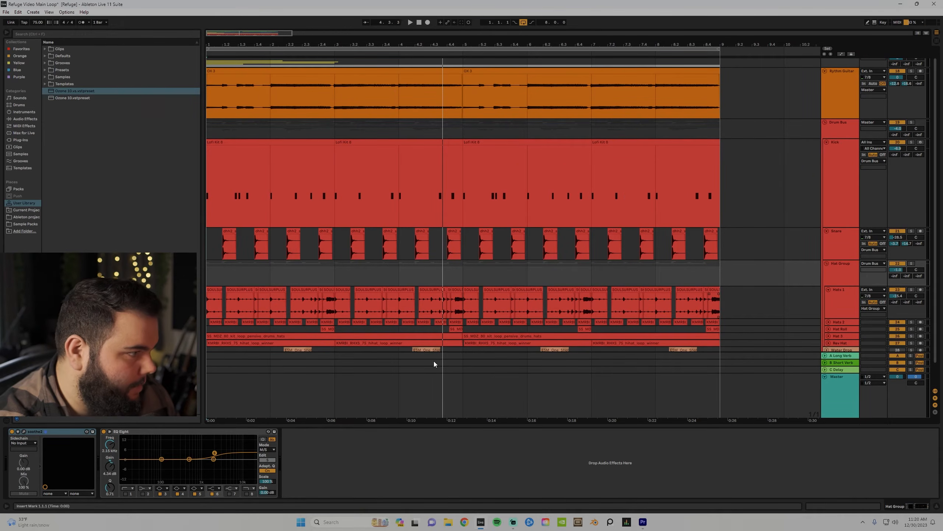
{"action": "left_click", "coordinate": [212, 305]}
{"action": "scroll", "coordinate": [682, 324], "scroll_direction": "down", "scroll_amount": 1}
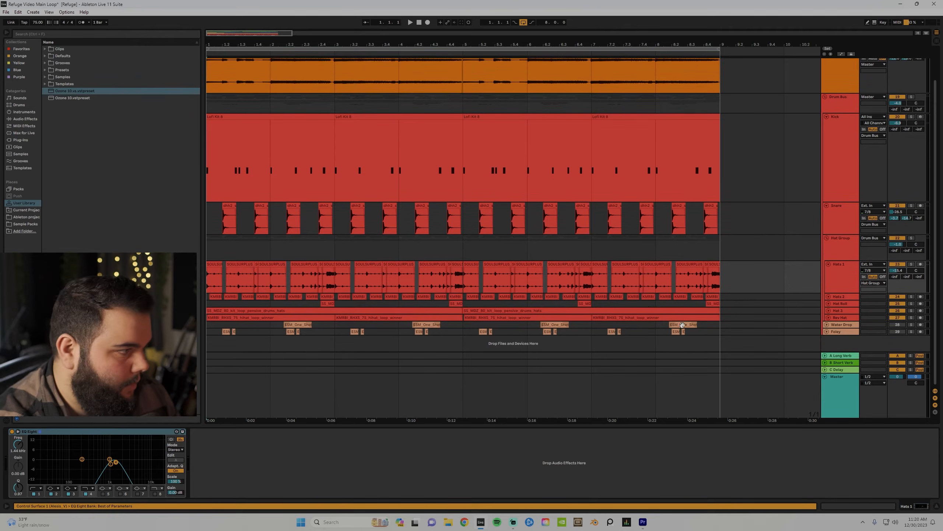
{"action": "left_click", "coordinate": [900, 318]}
{"action": "key", "text": "space"}
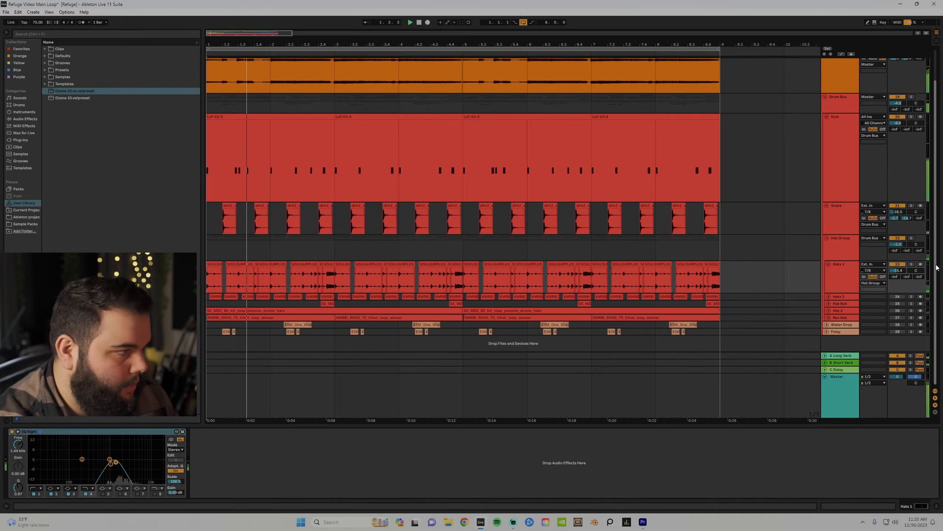
Audition Hats 1 soloed, then unsolo it, unmute Hats 2 and restart from bar 1.
{"action": "left_click", "coordinate": [912, 264]}
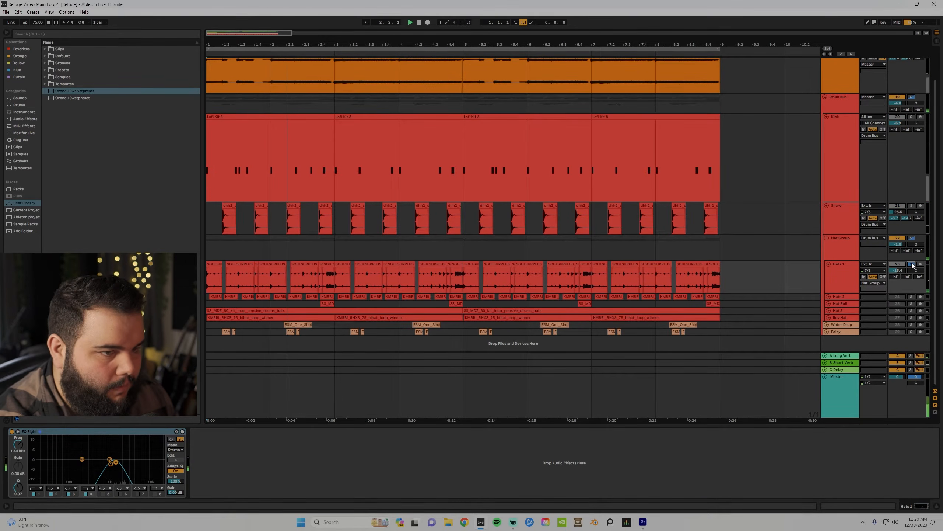
{"action": "left_click", "coordinate": [847, 276]}
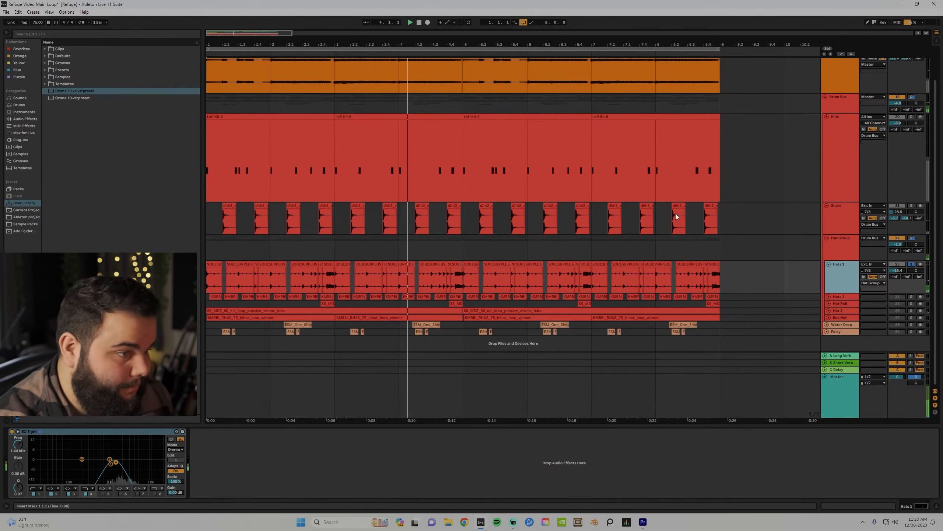
{"action": "left_click", "coordinate": [913, 265]}
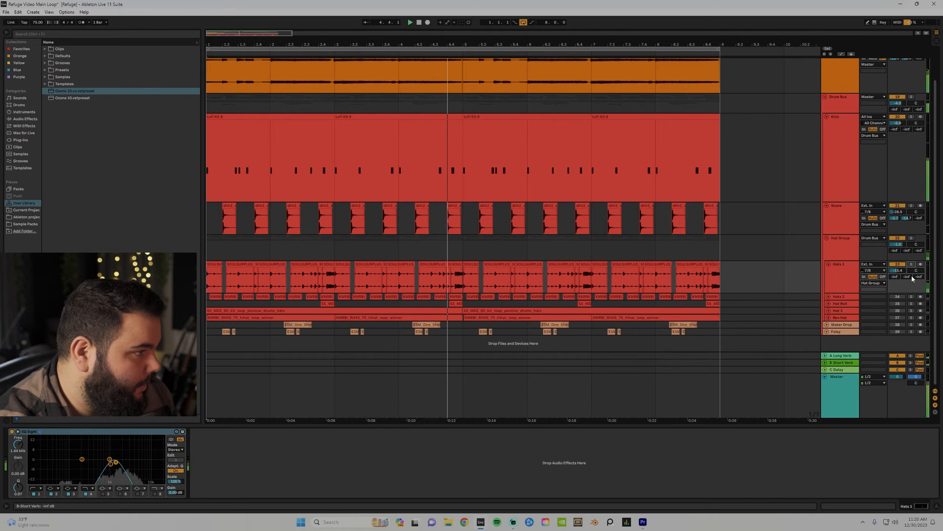
{"action": "left_click", "coordinate": [894, 296]}
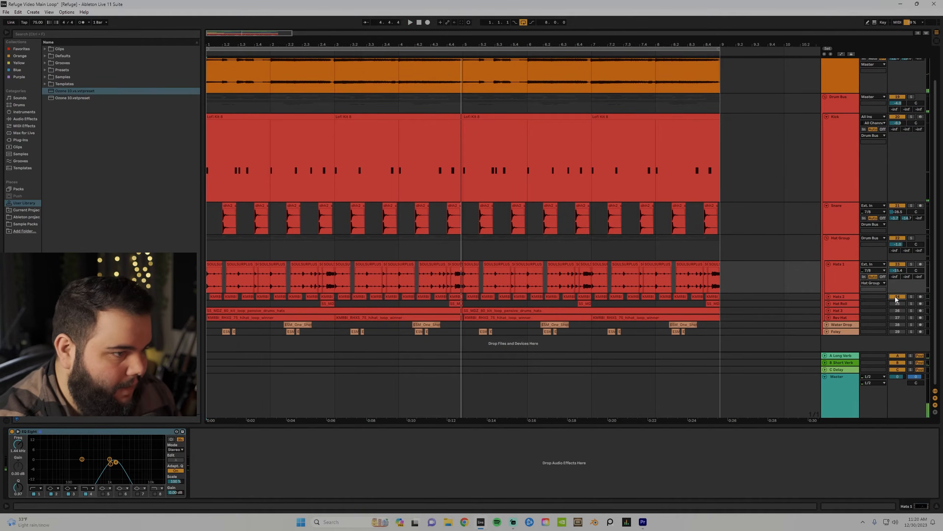
{"action": "key", "text": "space"}
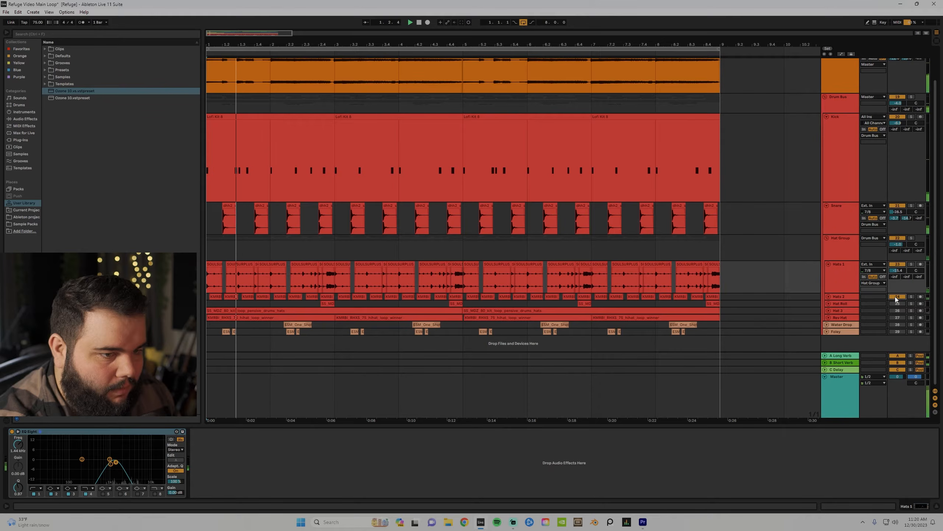
Unfold Hats 2, Hat Roll, Hat 3 and Rev Hat, and play from a start point in Hat Roll.
{"action": "left_click", "coordinate": [829, 297]}
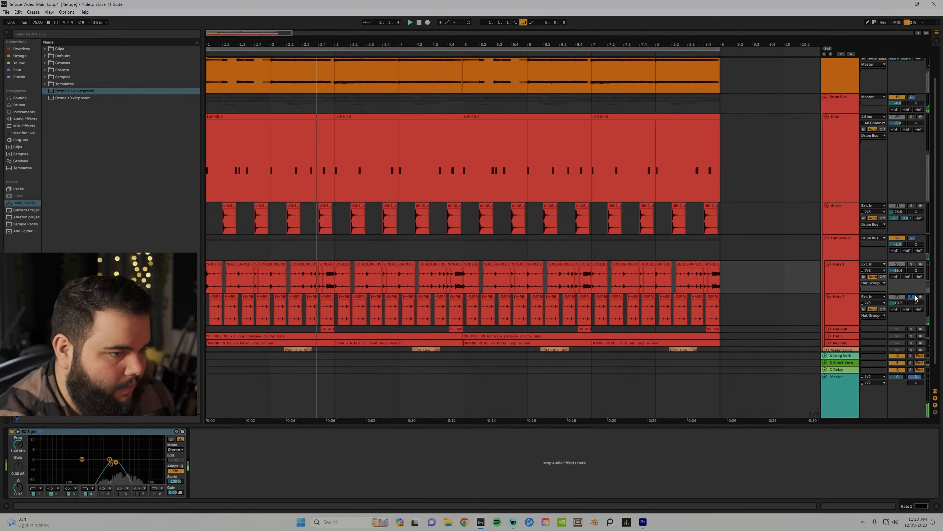
{"action": "scroll", "coordinate": [917, 282], "scroll_direction": "down", "scroll_amount": 2}
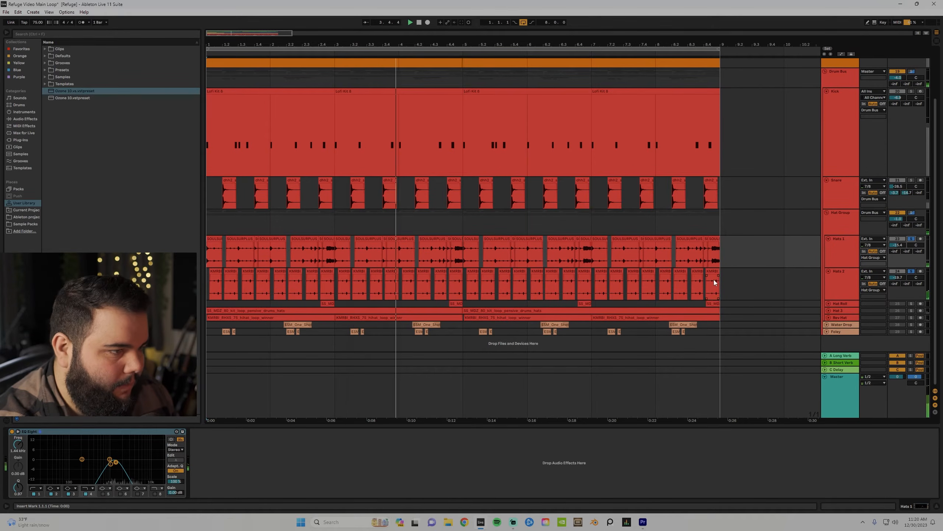
{"action": "left_click", "coordinate": [829, 303]}
{"action": "scroll", "coordinate": [740, 306], "scroll_direction": "down", "scroll_amount": 2}
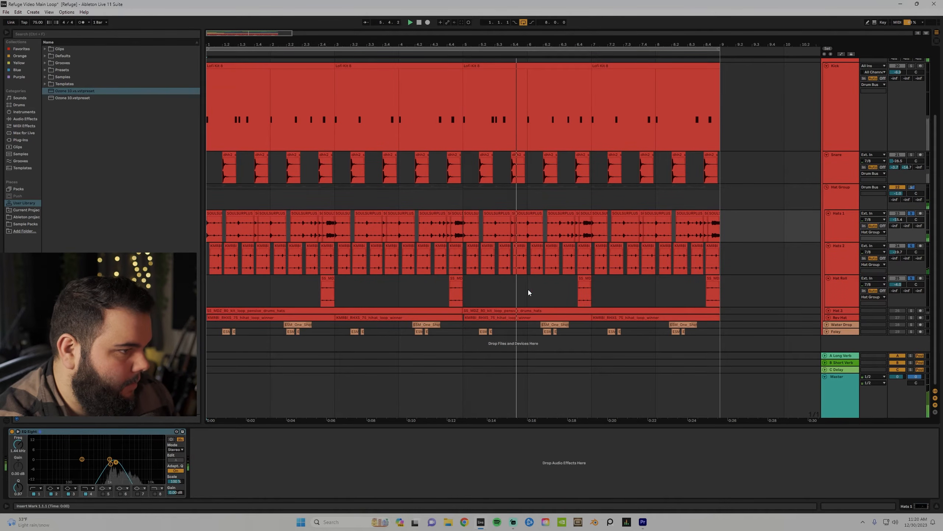
{"action": "left_click", "coordinate": [577, 292]}
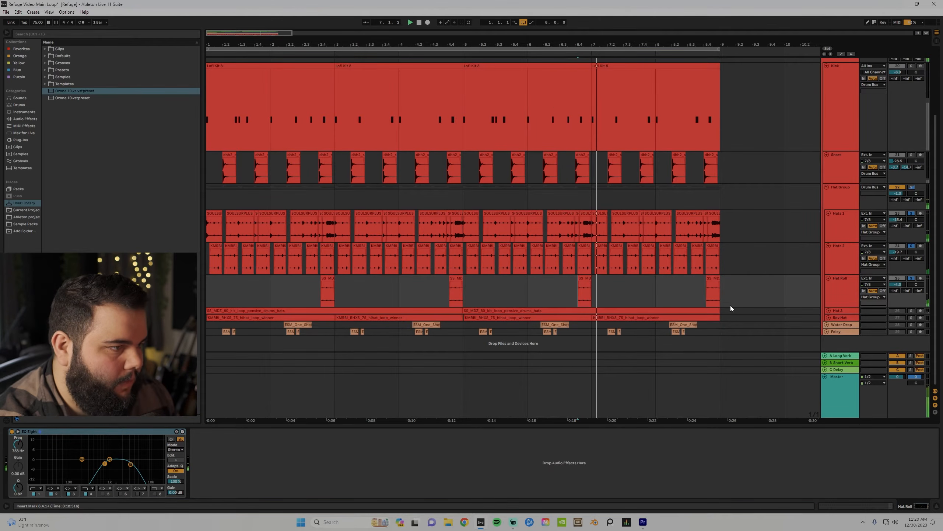
{"action": "left_click", "coordinate": [829, 311]}
{"action": "left_click", "coordinate": [828, 317]}
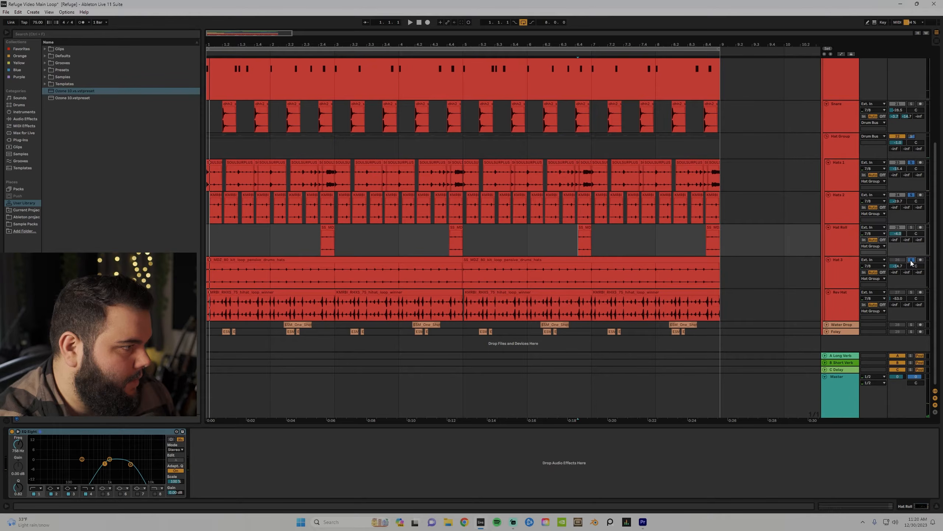
{"action": "key", "text": "space"}
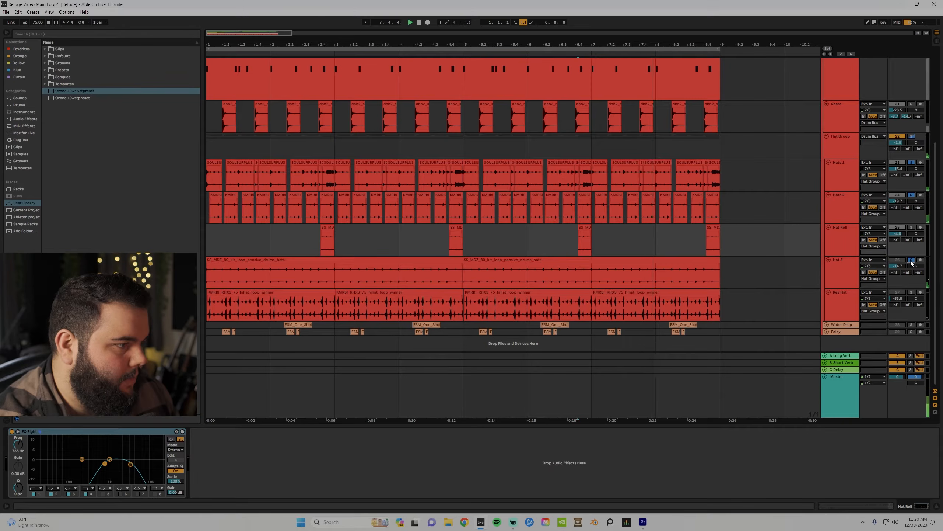
Solo Hat Roll and Rev Hat together, unsolo Hats 2 to show its devices, and restart playback.
{"action": "left_click", "coordinate": [911, 228]}
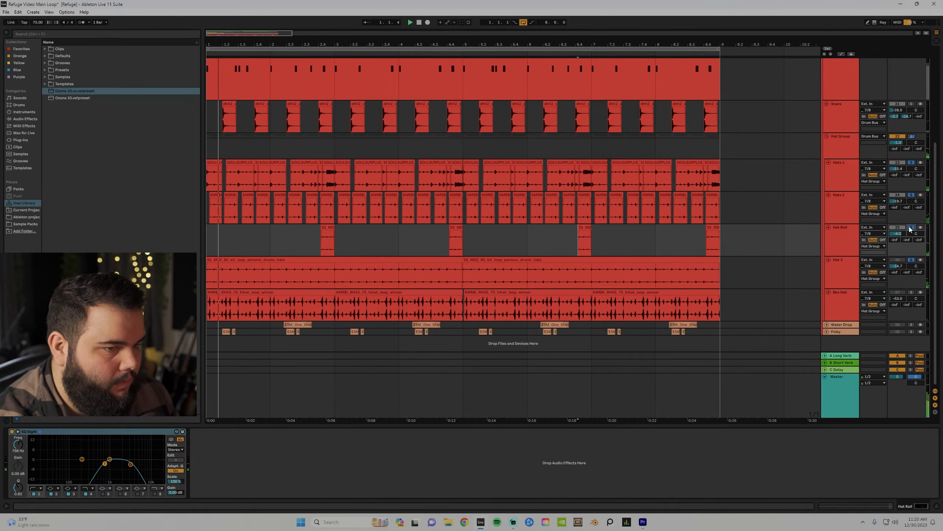
{"action": "left_click", "coordinate": [911, 293]}
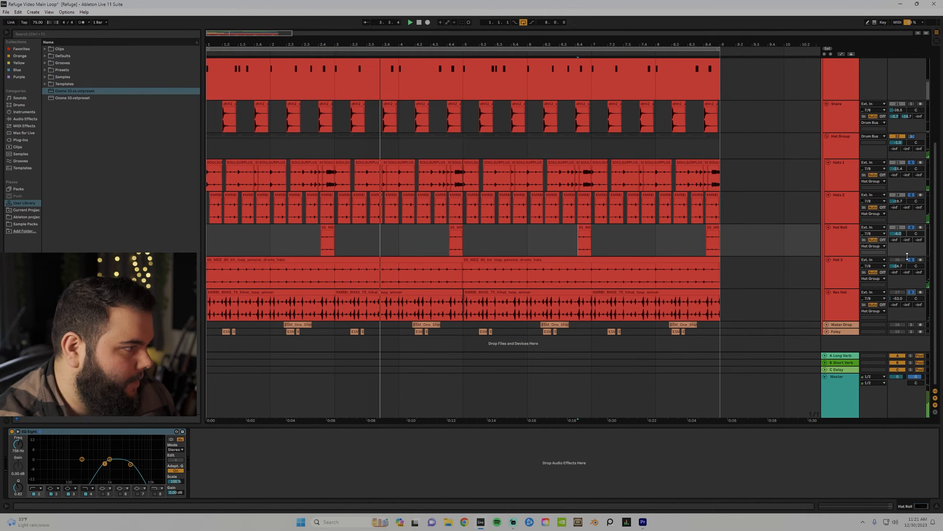
{"action": "left_click", "coordinate": [912, 196]}
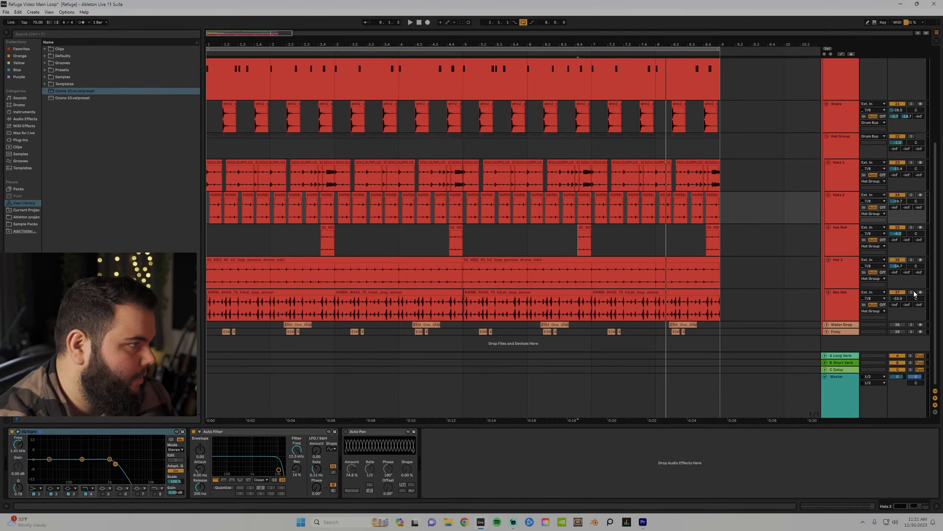
{"action": "key", "text": "space"}
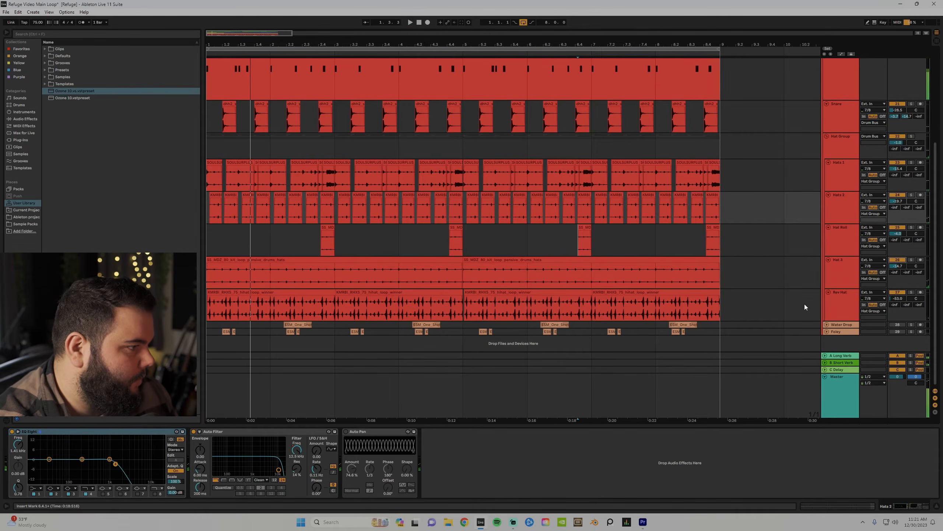
Unfold Water Drop and Foley, play from bar 2, and audition Foley soloed then unsoloed.
{"action": "left_click", "coordinate": [827, 325]}
{"action": "left_click", "coordinate": [829, 328]}
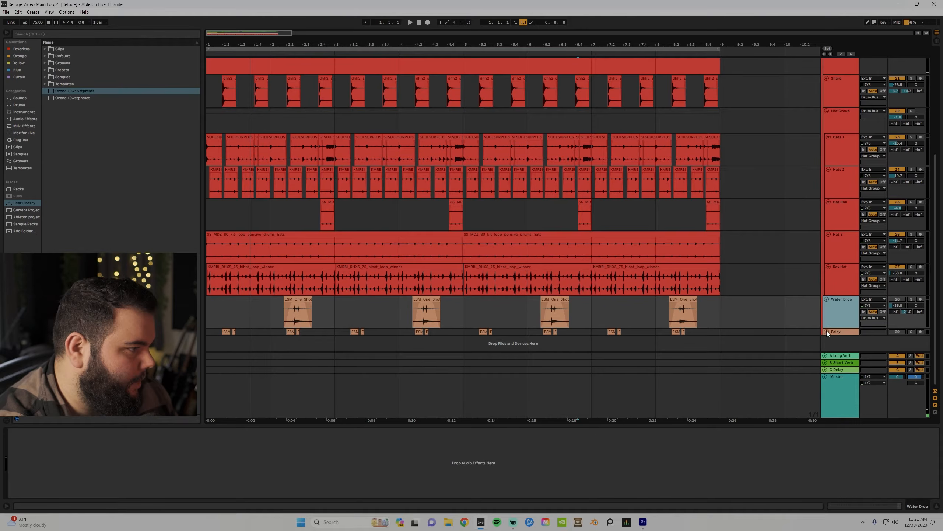
{"action": "left_click", "coordinate": [827, 331]}
{"action": "key", "text": "space"}
{"action": "left_click", "coordinate": [271, 282]}
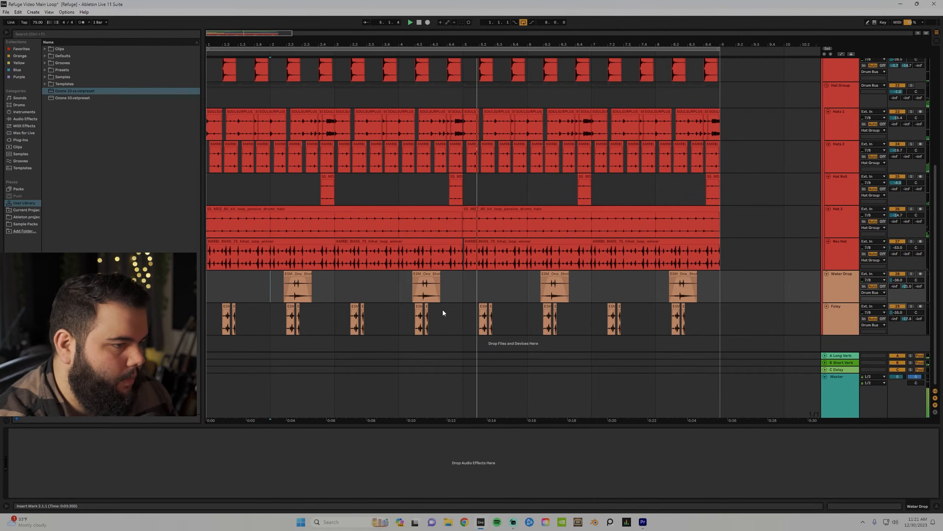
{"action": "left_click", "coordinate": [913, 306]}
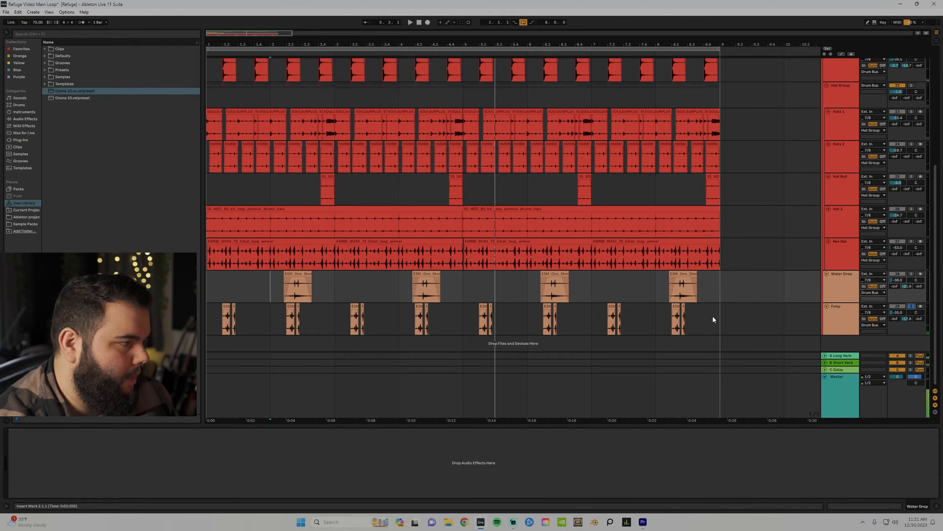
{"action": "left_click", "coordinate": [480, 317]}
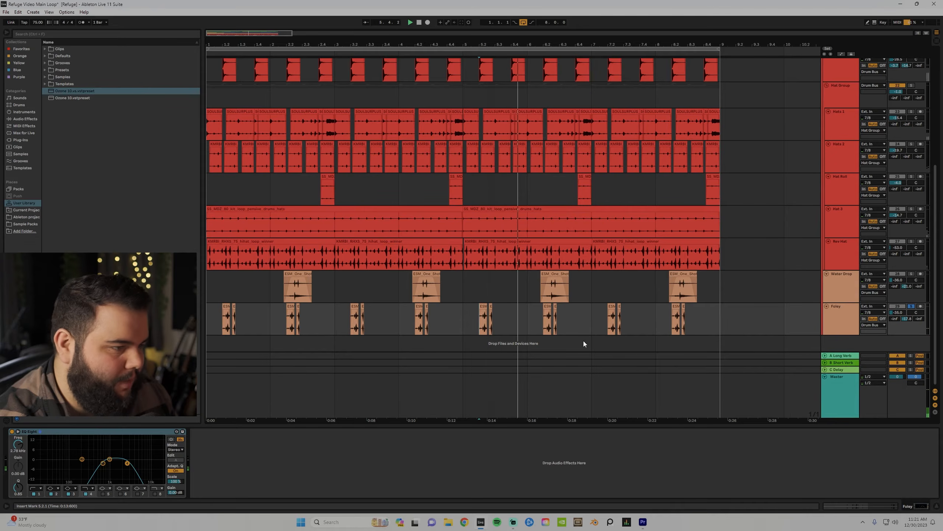
{"action": "left_click", "coordinate": [911, 306]}
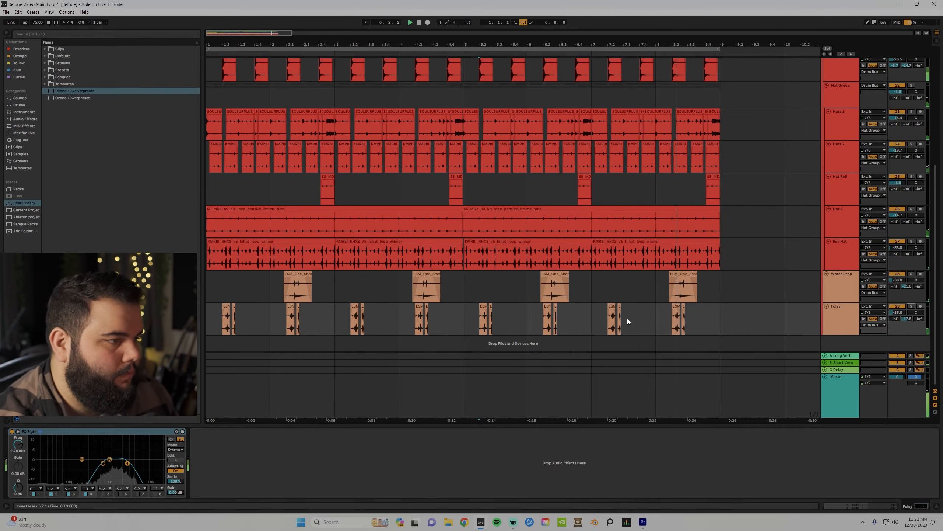
{"action": "scroll", "coordinate": [745, 278], "scroll_direction": "up", "scroll_amount": 8}
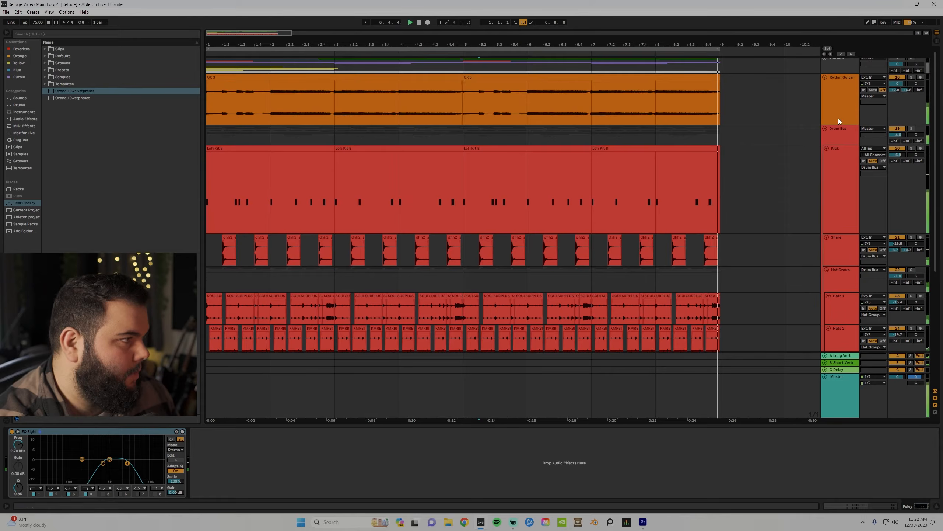
Dismiss the AmpliTube warning and close its window, then open the Bass track's Sausage Fattener.
{"action": "left_click", "coordinate": [837, 134]}
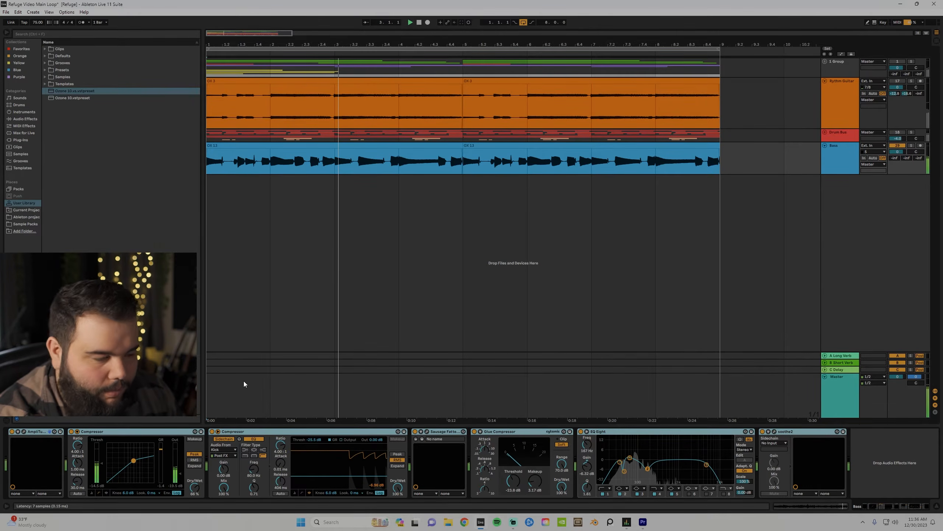
{"action": "left_click", "coordinate": [232, 194]}
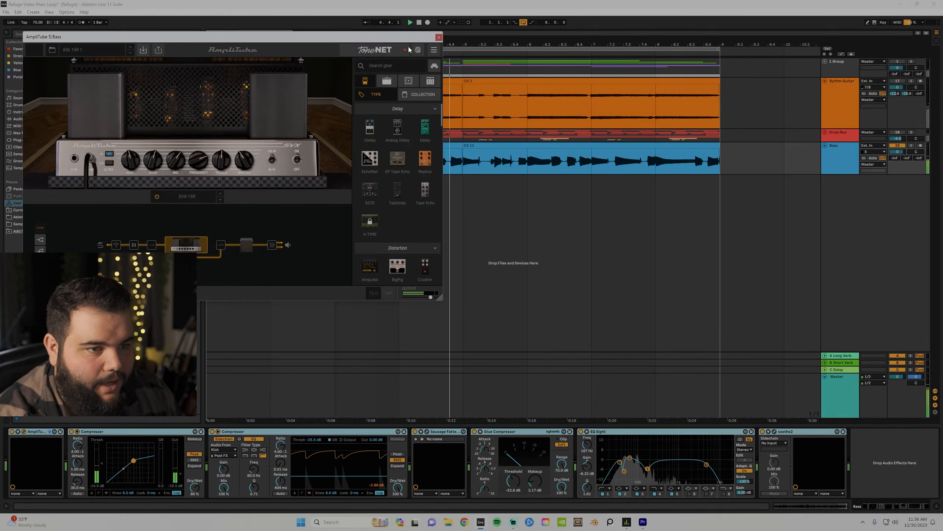
{"action": "left_click", "coordinate": [439, 37]}
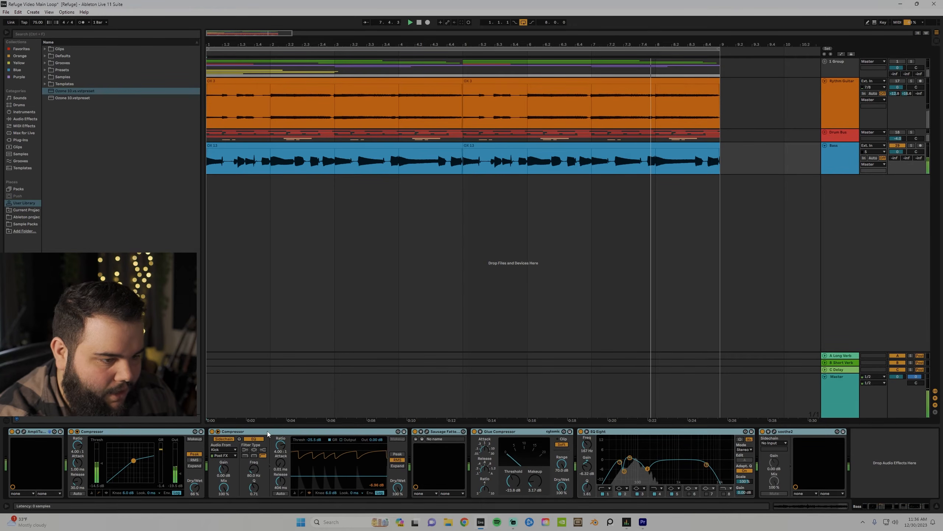
{"action": "left_click", "coordinate": [220, 438]}
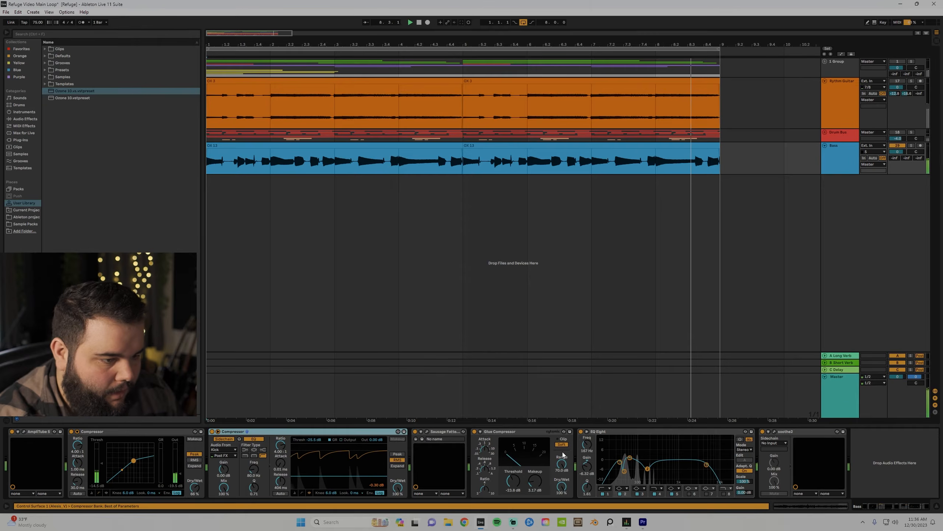
{"action": "left_click", "coordinate": [427, 431]}
{"action": "mouse_move", "coordinate": [329, 290]}
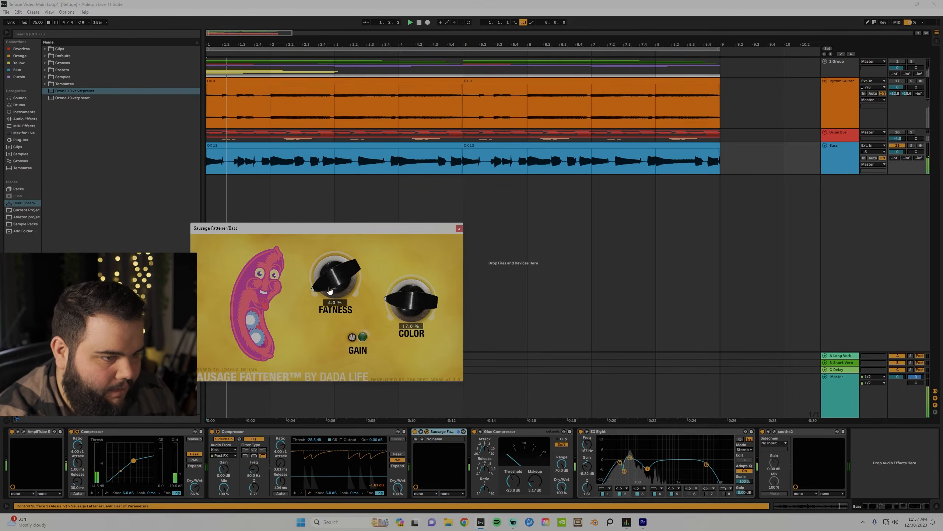
{"action": "left_click", "coordinate": [459, 229]}
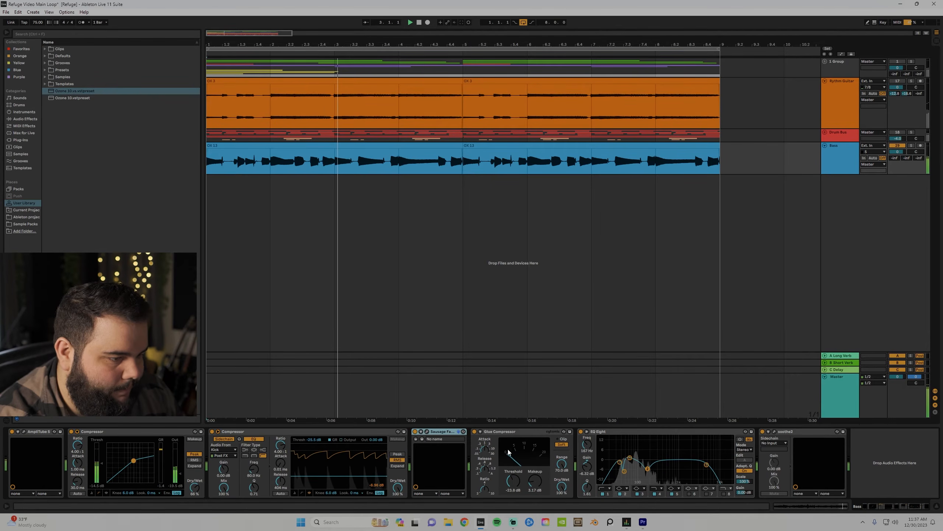
{"action": "left_click", "coordinate": [628, 476]}
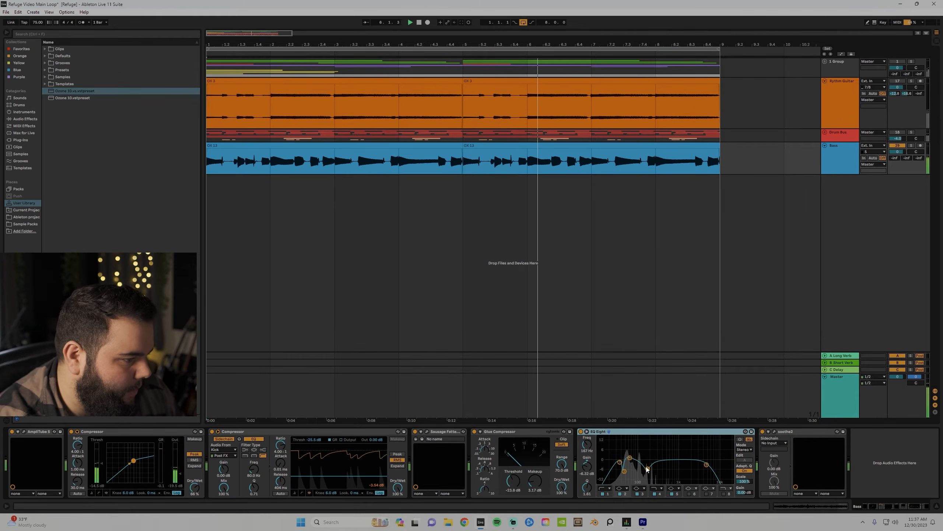
{"action": "left_click", "coordinate": [774, 431]}
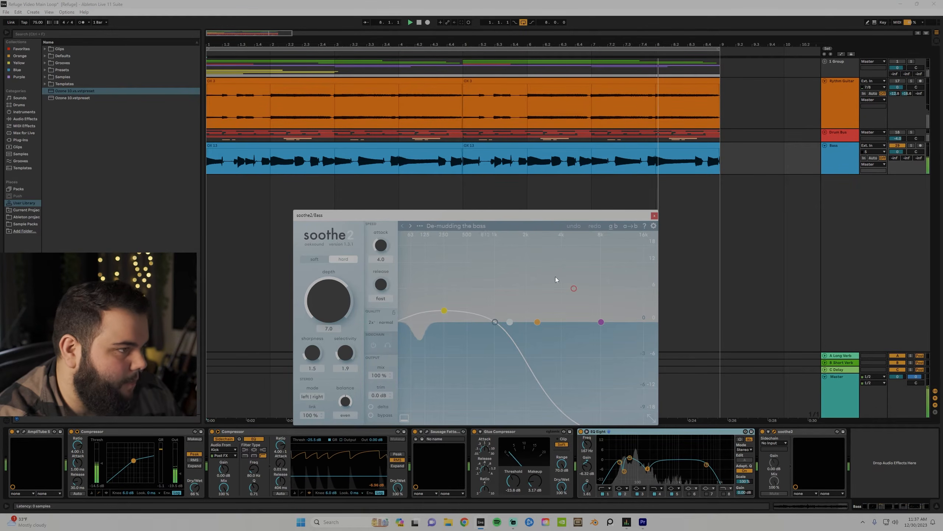
{"action": "left_click", "coordinate": [654, 216]}
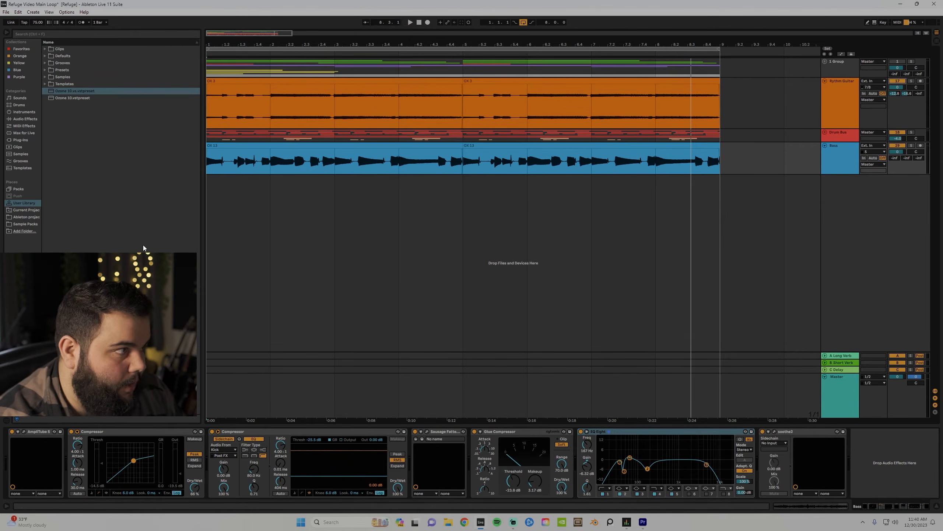
Restart playback from the Bass clip's start and briefly open the Analog Lab V window.
{"action": "left_click", "coordinate": [209, 167]}
{"action": "key", "text": "space"}
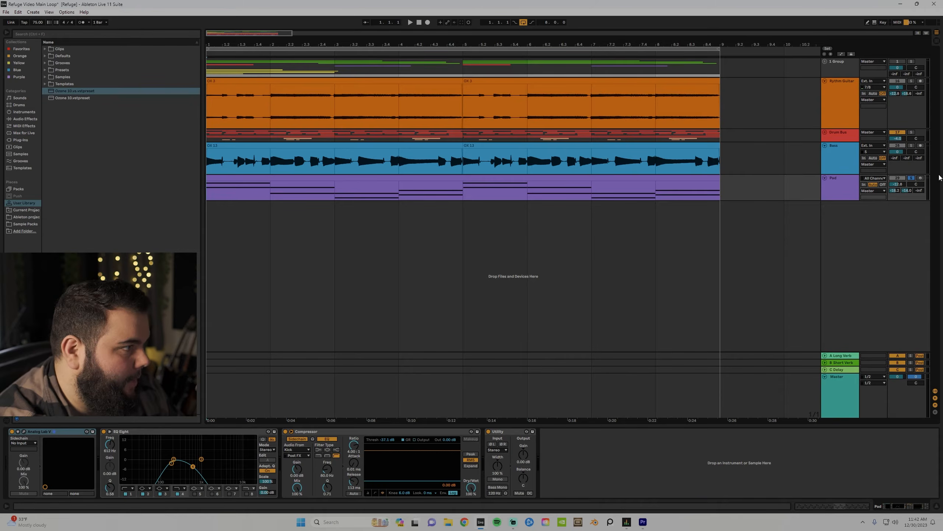
{"action": "left_click", "coordinate": [24, 432]}
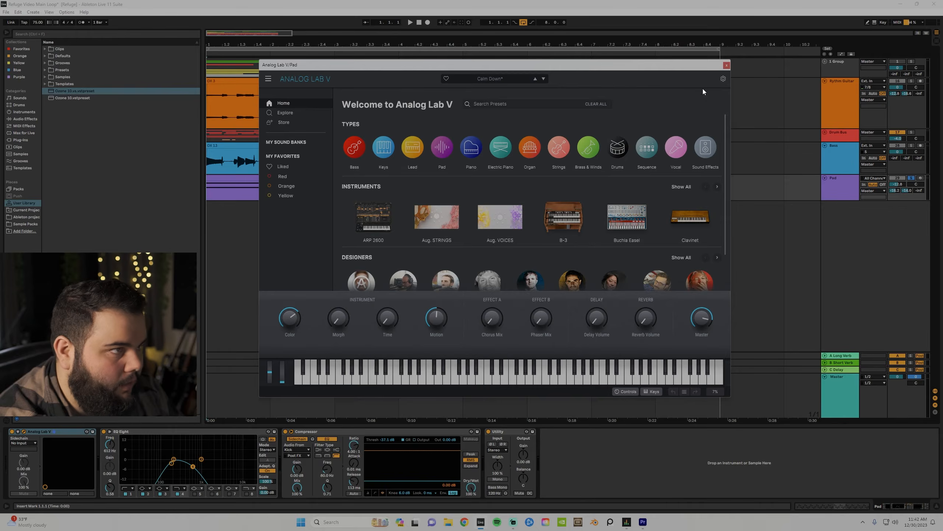
{"action": "left_click", "coordinate": [726, 65]}
Select the Pad clip, play from the top, and resize the note editor to view its chords.
{"action": "left_click", "coordinate": [304, 177]}
{"action": "key", "text": "space"}
{"action": "left_click_drag", "start_coordinate": [321, 427], "coordinate": [336, 285]}
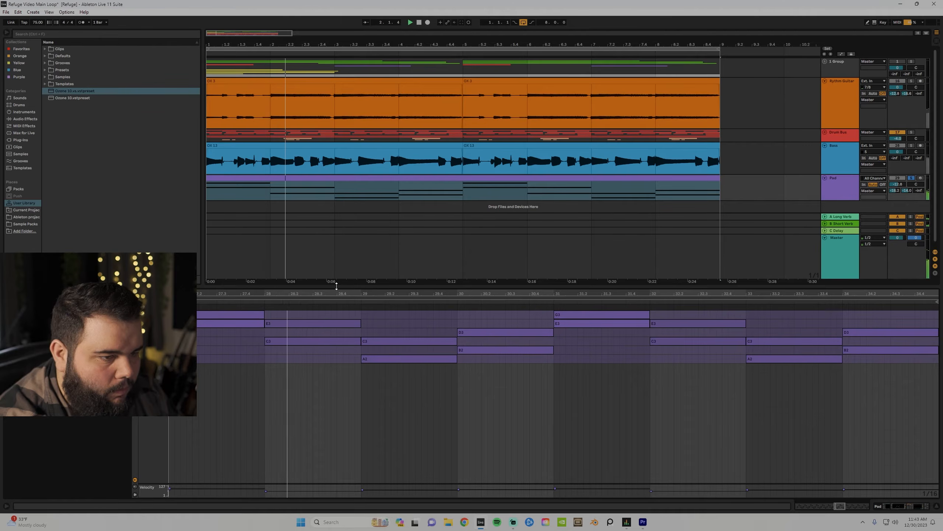
{"action": "left_click_drag", "start_coordinate": [337, 285], "coordinate": [341, 391]}
Check Synth Accent's Analog Lab V, then play and open its first clip's notes in an enlarged editor.
{"action": "left_click", "coordinate": [841, 197]}
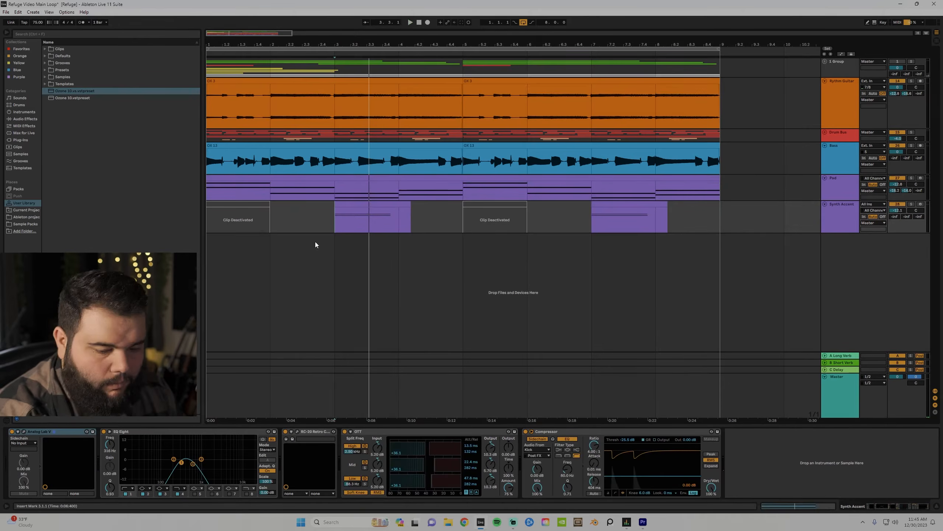
{"action": "left_click", "coordinate": [208, 228]}
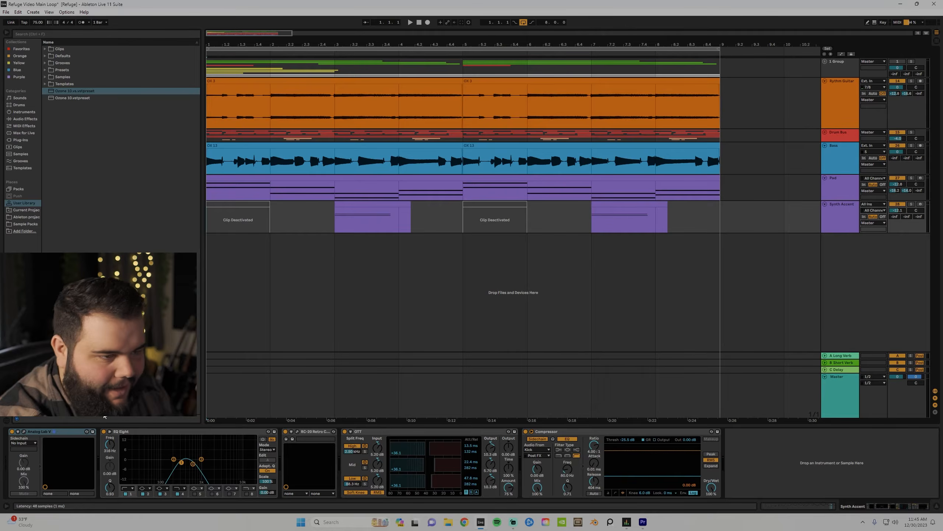
{"action": "key", "text": "ctrl+alt+p"}
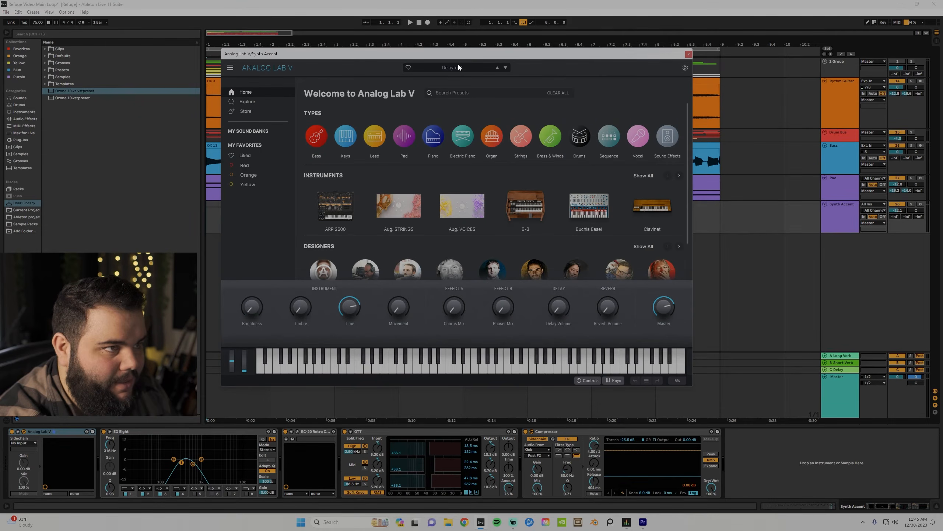
{"action": "left_click", "coordinate": [689, 54]}
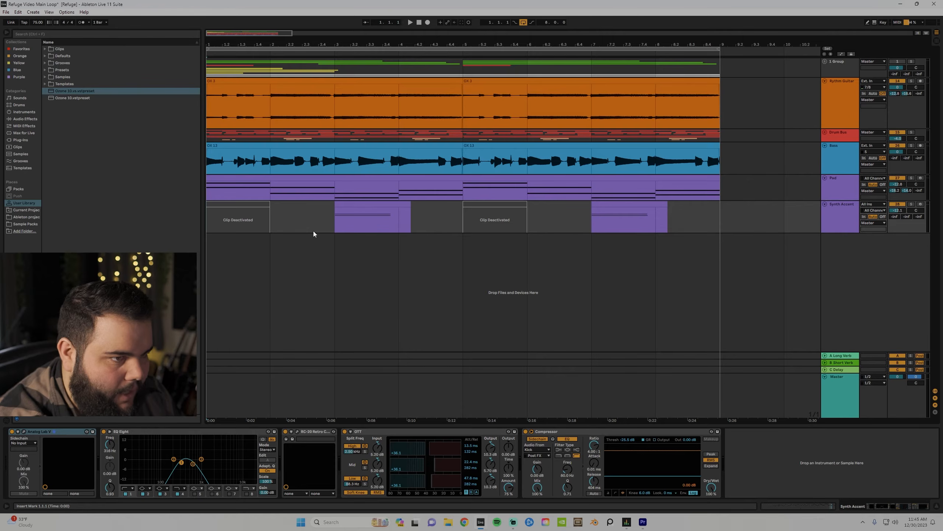
{"action": "key", "text": "space"}
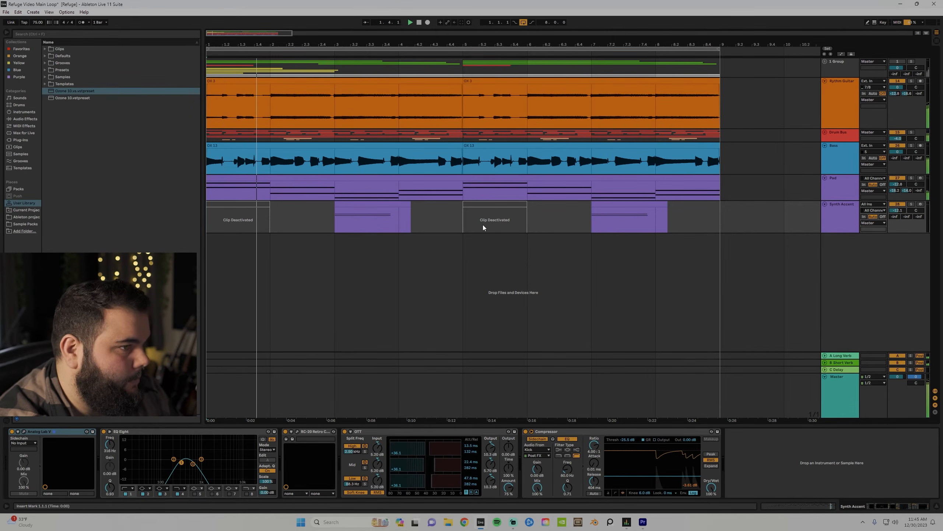
{"action": "double_click", "coordinate": [367, 222]}
{"action": "left_click_drag", "start_coordinate": [333, 391], "coordinate": [348, 341]}
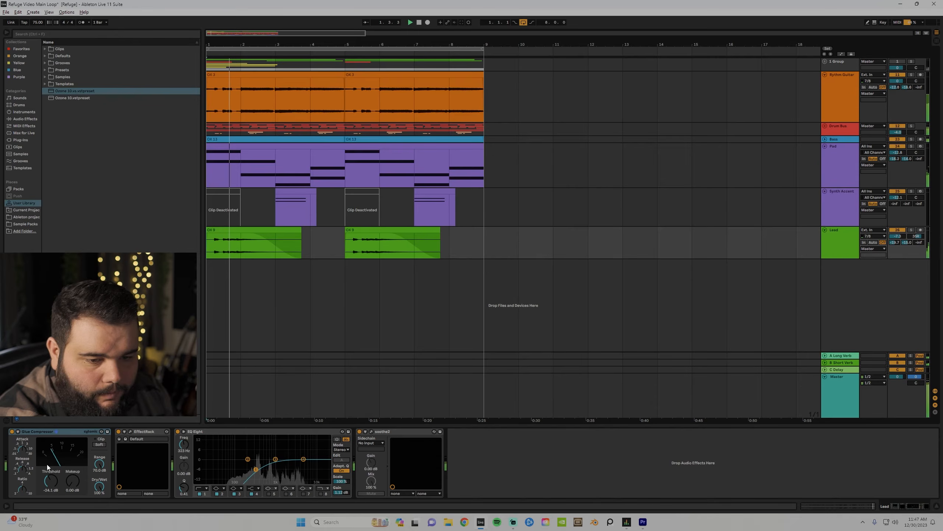
Open the Lead track's Soundtoys effect rack window, then close it again.
{"action": "left_click", "coordinate": [130, 431]}
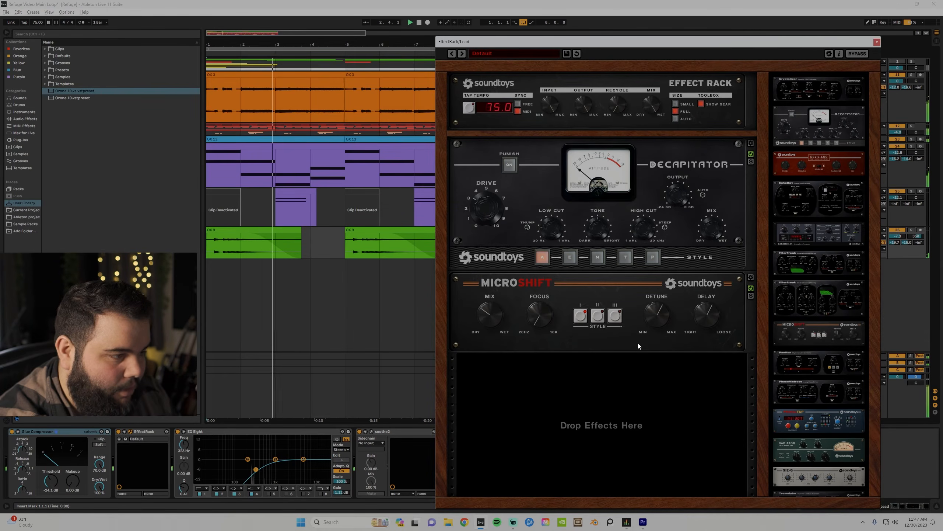
{"action": "left_click", "coordinate": [877, 42]}
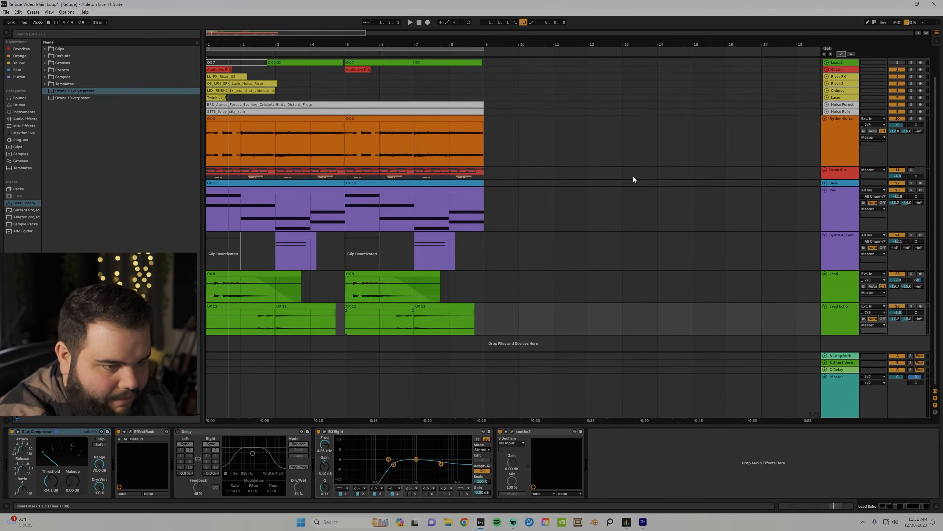
Turn on automation lanes for the tracks, then hide them again.
{"action": "left_click", "coordinate": [839, 55]}
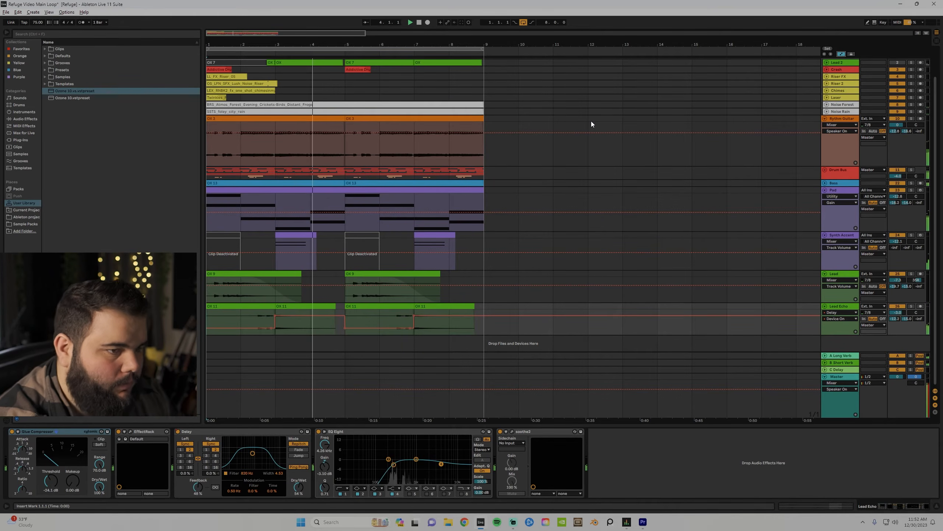
{"action": "left_click", "coordinate": [840, 55]}
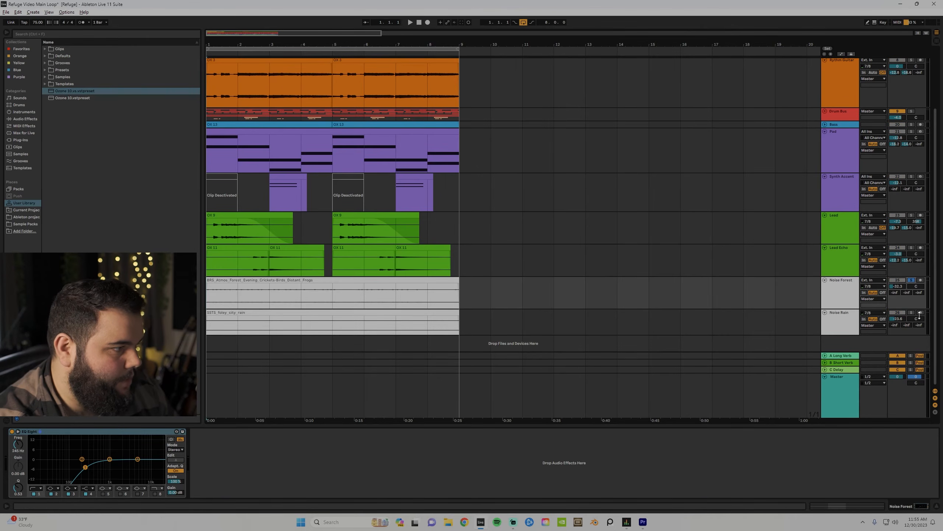
Start playback and select the Noise Forest and Noise Rain track headers.
{"action": "key", "text": "space"}
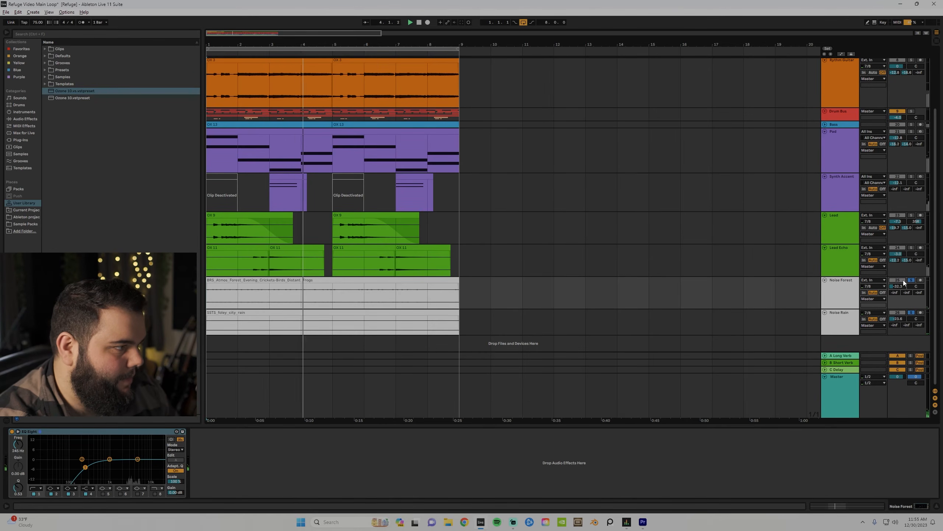
{"action": "left_click", "coordinate": [831, 301]}
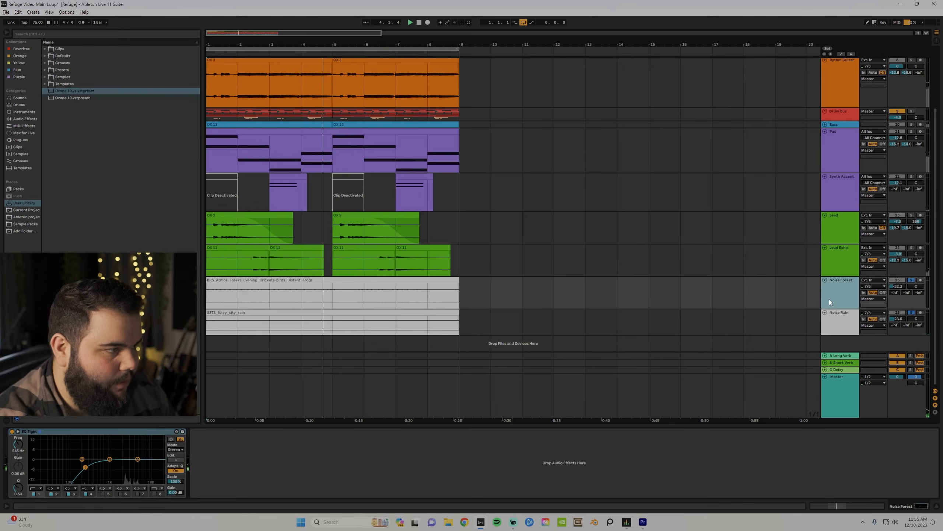
{"action": "left_click", "coordinate": [829, 325]}
{"action": "left_click", "coordinate": [831, 297]}
{"action": "left_click", "coordinate": [833, 327]}
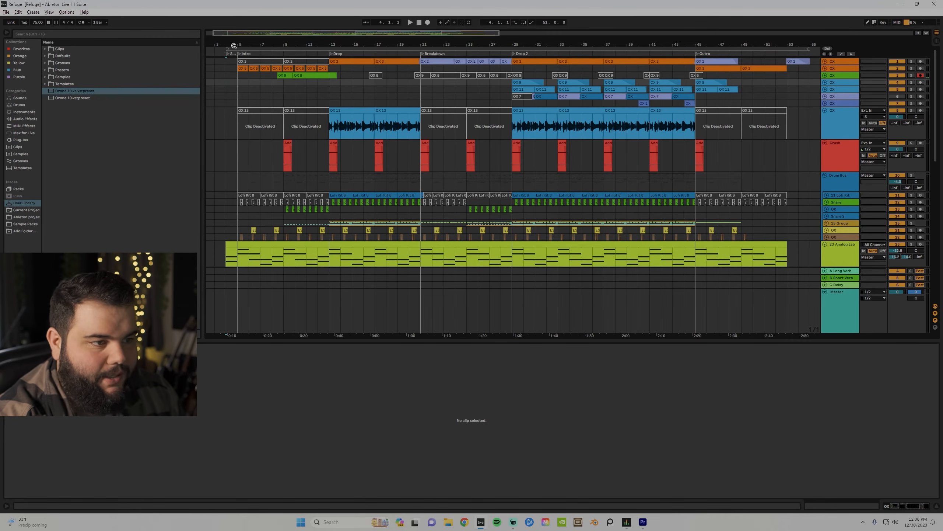
Zoom out to the whole song, open the Analog Lab clip's notes and start playback.
{"action": "left_click_drag", "start_coordinate": [307, 44], "coordinate": [307, 37]}
{"action": "left_click", "coordinate": [230, 251]}
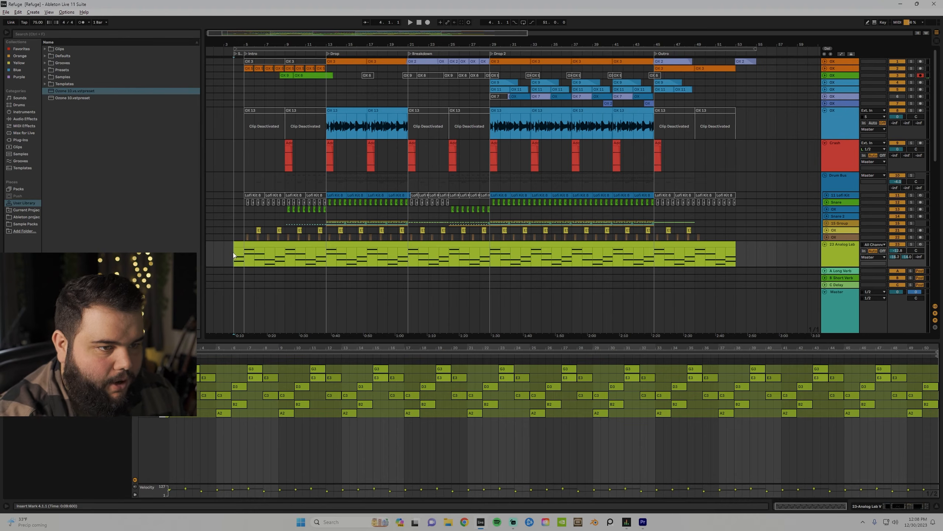
{"action": "key", "text": "space"}
Zoom in on the intro and first drop, show automation lanes, and switch to the effect chain.
{"action": "left_click_drag", "start_coordinate": [244, 44], "coordinate": [256, 58]}
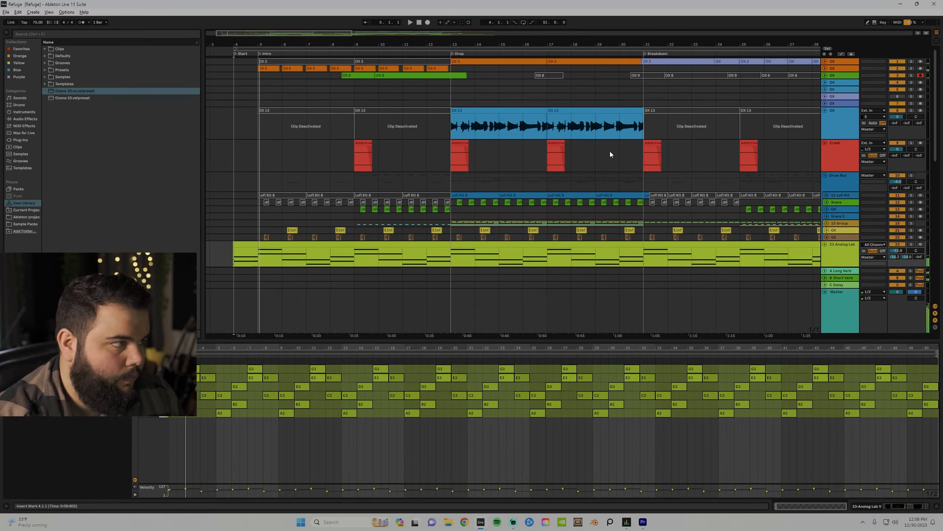
{"action": "left_click", "coordinate": [842, 54]}
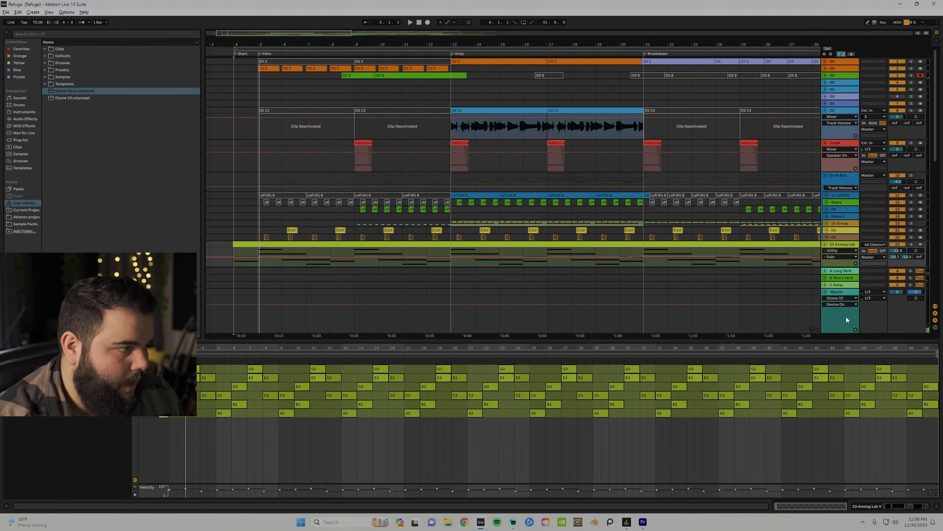
{"action": "key", "text": "shift+Tab"}
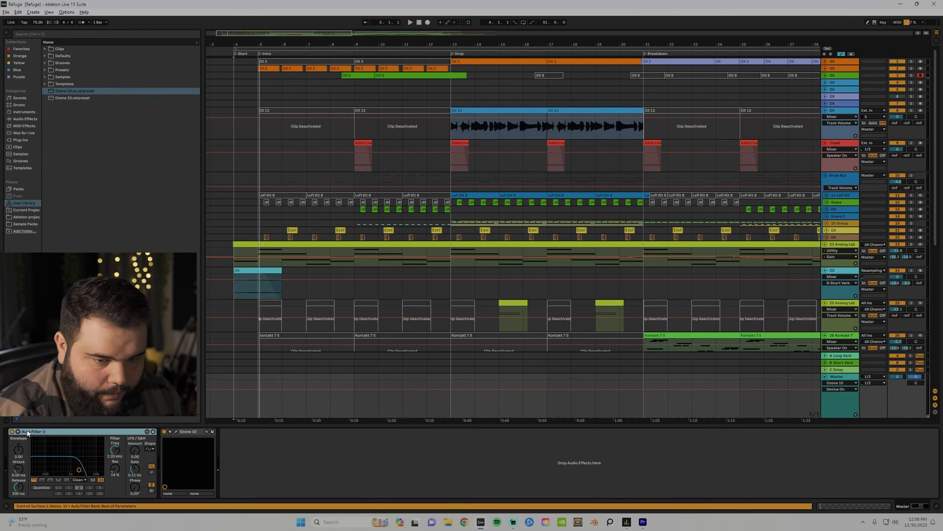
{"action": "scroll", "coordinate": [297, 281], "scroll_direction": "down", "scroll_amount": 5}
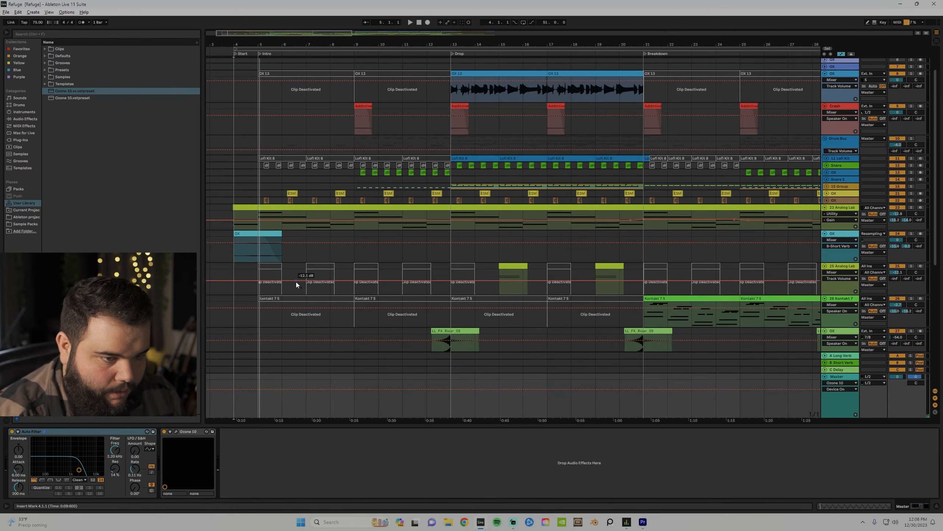
Show the Master's Auto Filter Frequency automation envelope and play the song from bar 4.
{"action": "left_click", "coordinate": [115, 450]}
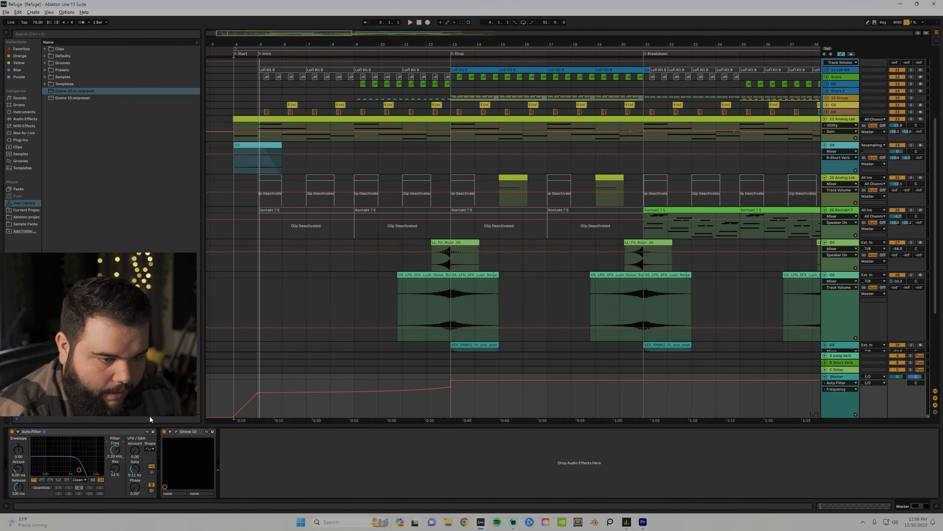
{"action": "left_click", "coordinate": [234, 395]}
{"action": "key", "text": "space"}
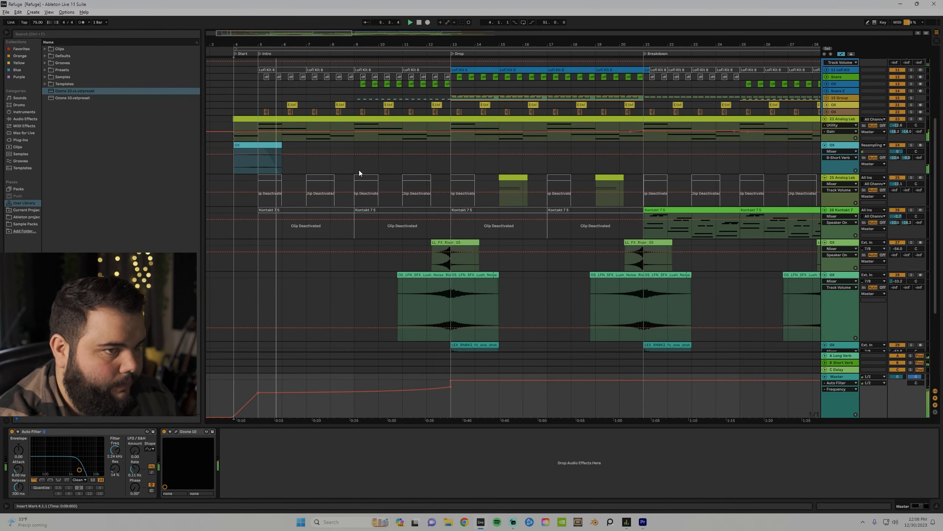
Leave automation view, solo the OX clip's track and play it from bar 4, then stop.
{"action": "left_click", "coordinate": [843, 52]}
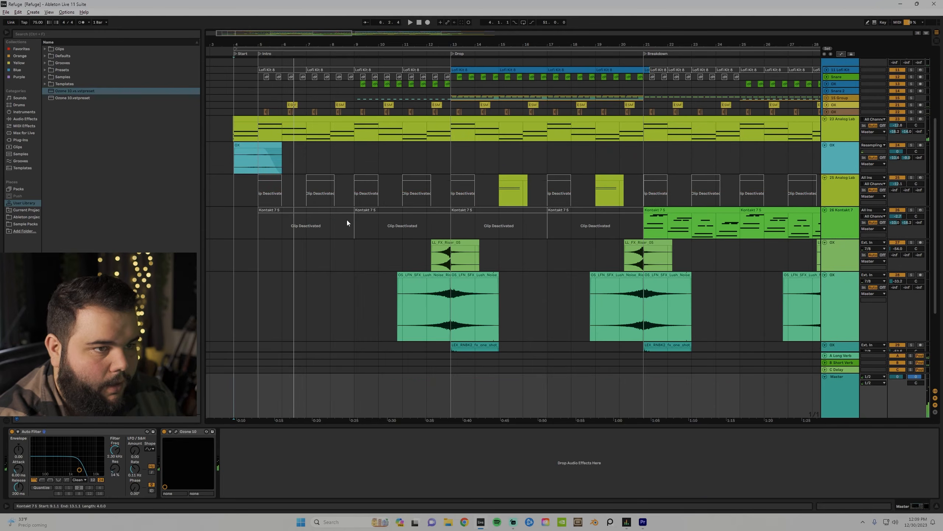
{"action": "left_click", "coordinate": [260, 145]}
{"action": "left_click", "coordinate": [913, 145]}
{"action": "key", "text": "space"}
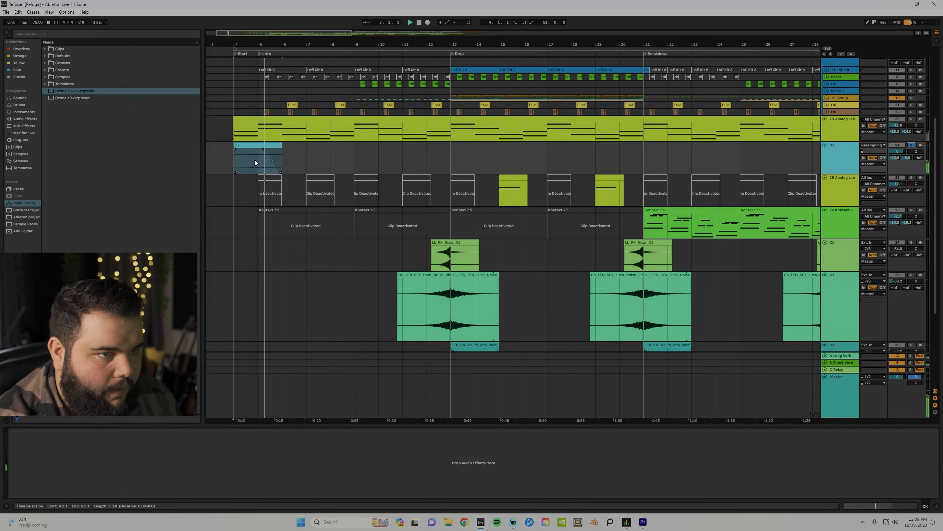
{"action": "key", "text": "space"}
Open the OX clip in the clip editor, zoom and resize its waveform view, then unsolo track 24.
{"action": "double_click", "coordinate": [250, 144]}
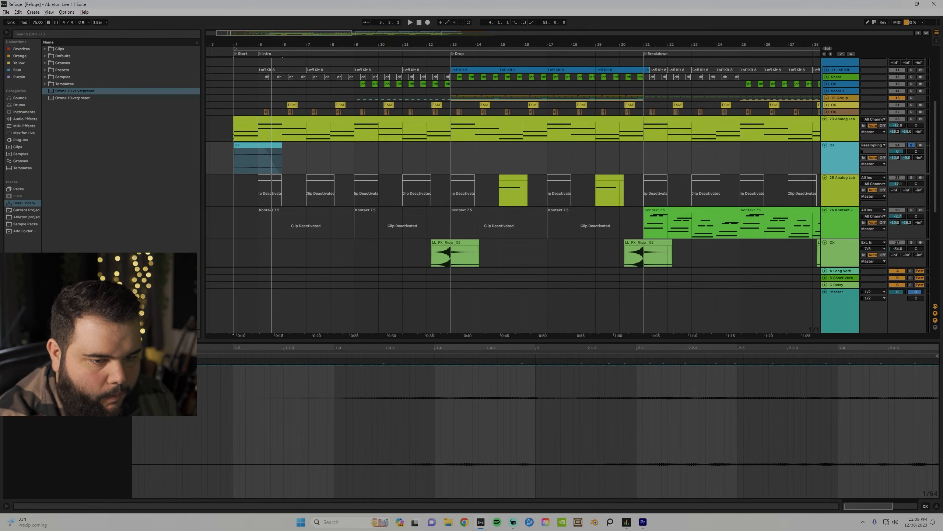
{"action": "left_click_drag", "start_coordinate": [269, 346], "coordinate": [269, 329]}
{"action": "left_click_drag", "start_coordinate": [366, 341], "coordinate": [366, 203]}
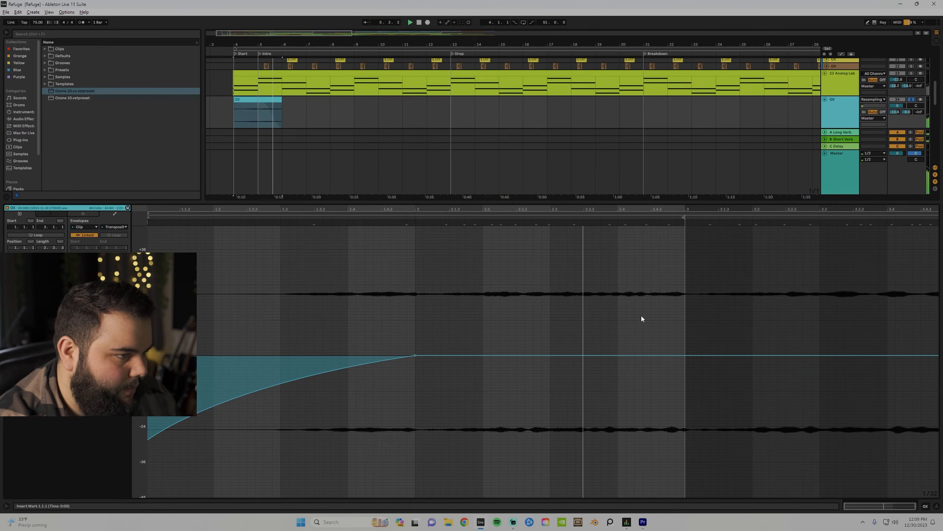
{"action": "left_click_drag", "start_coordinate": [624, 201], "coordinate": [646, 400]}
{"action": "left_click", "coordinate": [912, 100]}
Start playback and expand the orange and green OX tracks at the top to show their waveforms.
{"action": "scroll", "coordinate": [911, 106], "scroll_direction": "up", "scroll_amount": 2}
{"action": "key", "text": "space"}
{"action": "scroll", "coordinate": [850, 103], "scroll_direction": "up", "scroll_amount": 2}
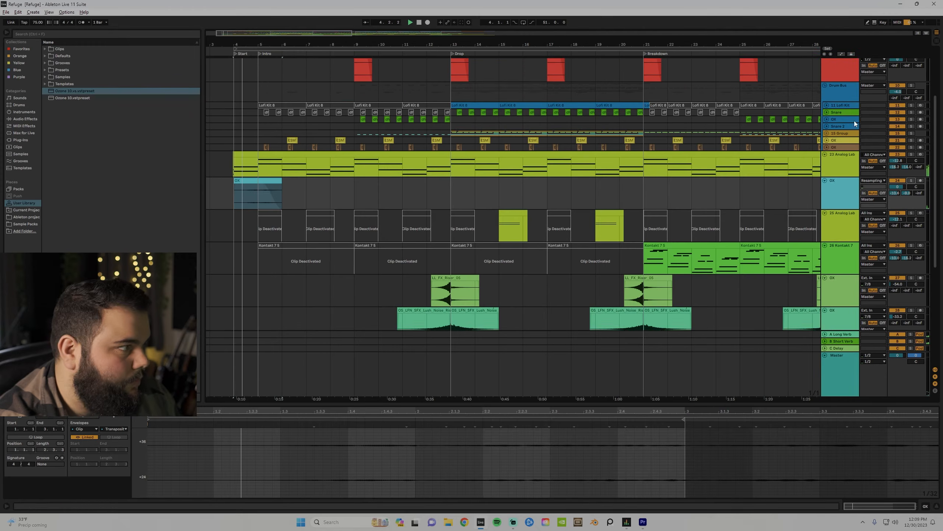
{"action": "scroll", "coordinate": [850, 103], "scroll_direction": "up", "scroll_amount": 4}
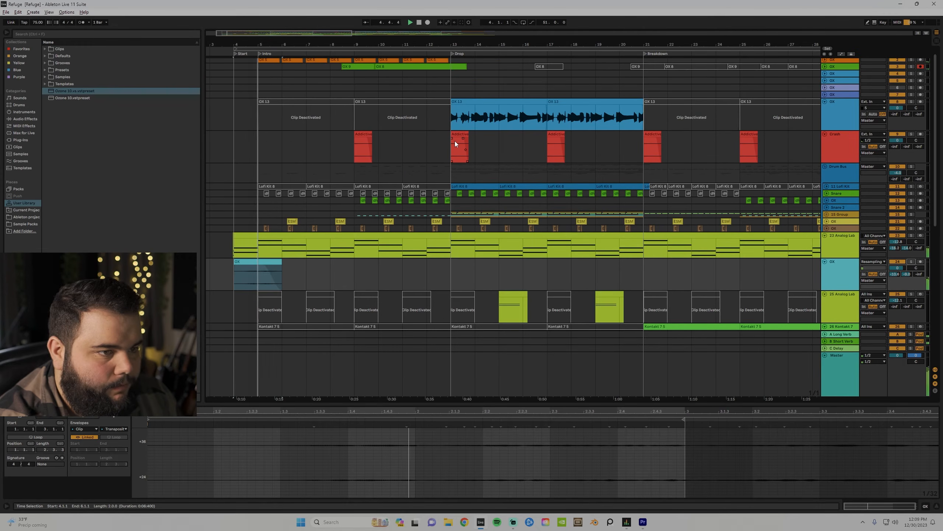
{"action": "scroll", "coordinate": [456, 144], "scroll_direction": "up", "scroll_amount": 1}
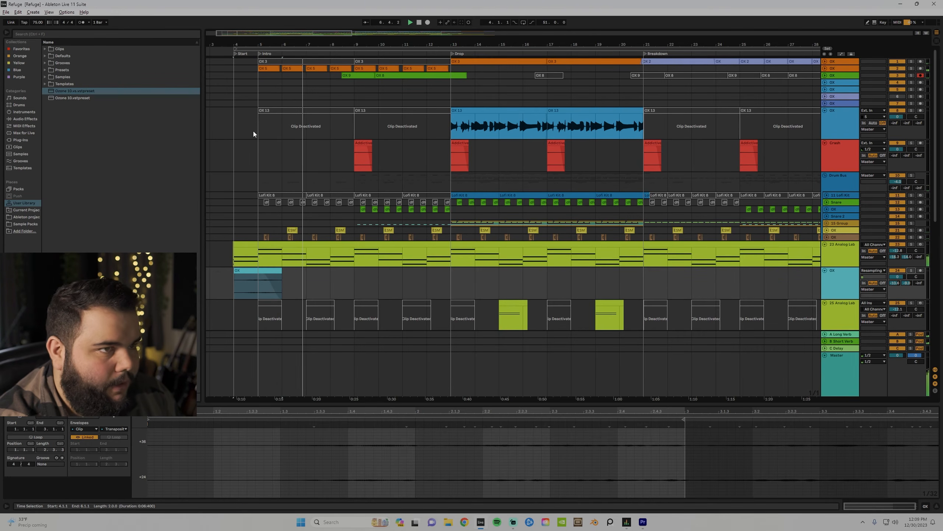
{"action": "left_click", "coordinate": [824, 69]}
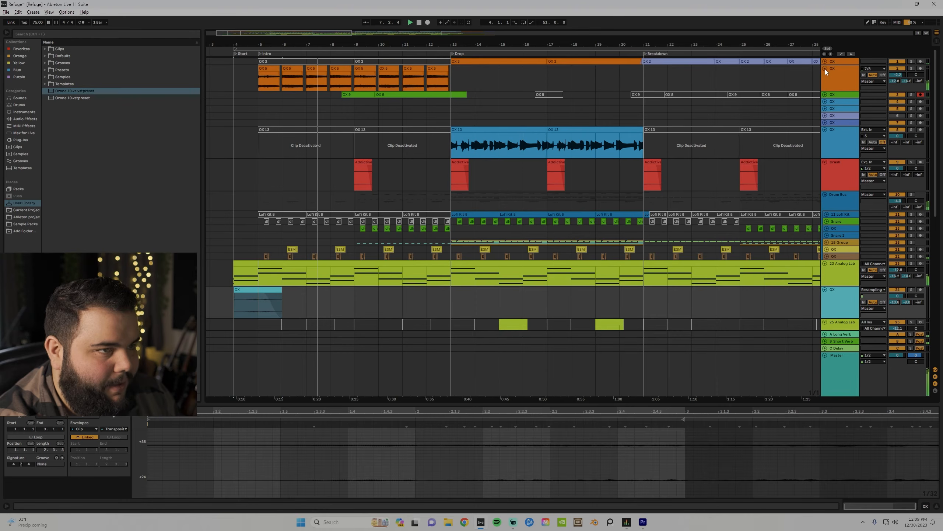
{"action": "left_click", "coordinate": [825, 95]}
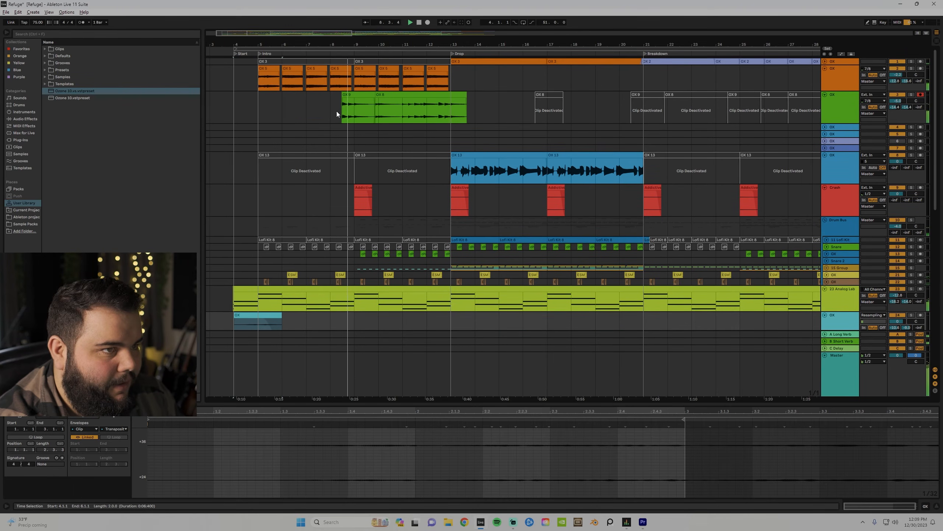
{"action": "left_click", "coordinate": [849, 108]}
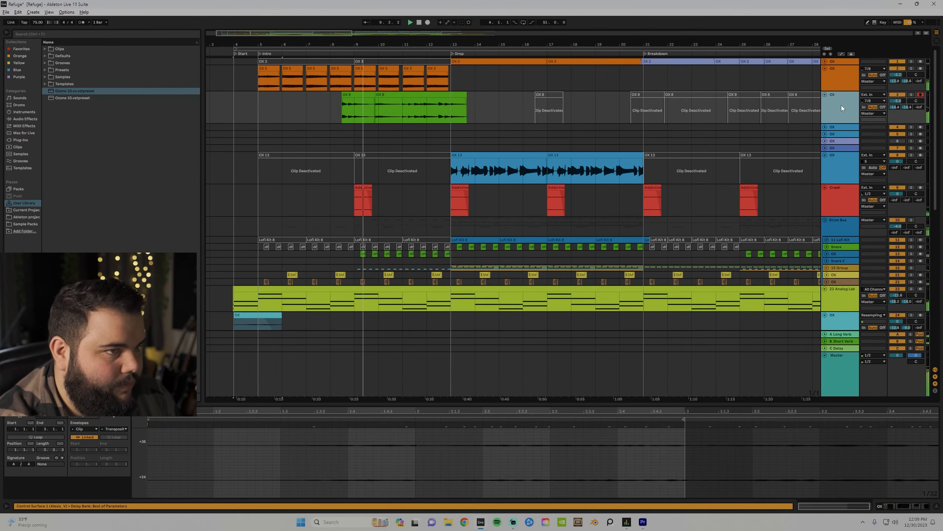
Audition the Crash track solo, then expand the ESM hit track and the next OX track to full height.
{"action": "scroll", "coordinate": [709, 104], "scroll_direction": "down", "scroll_amount": 1}
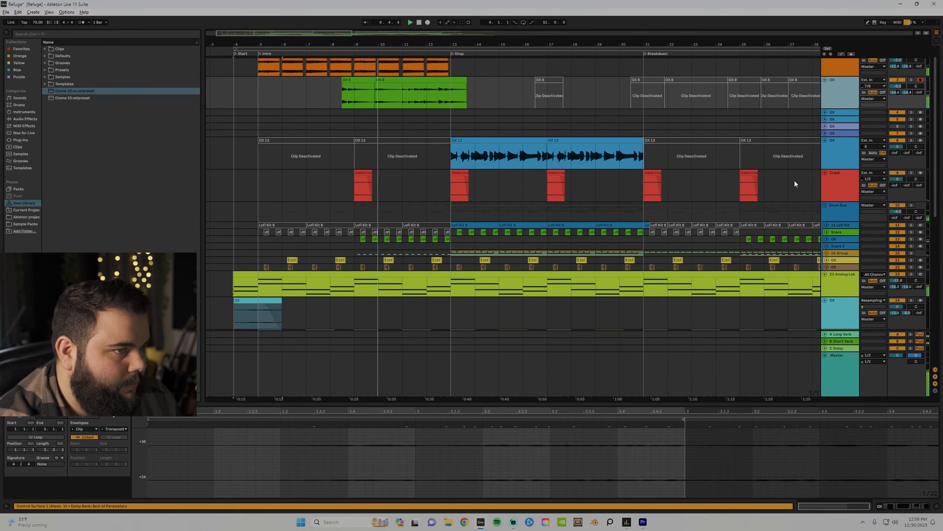
{"action": "left_click", "coordinate": [363, 187]}
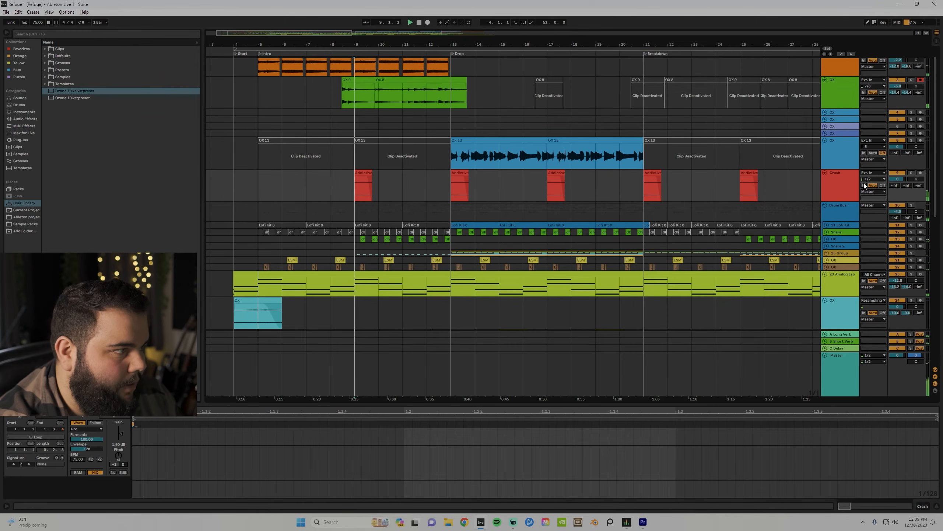
{"action": "left_click", "coordinate": [912, 174]}
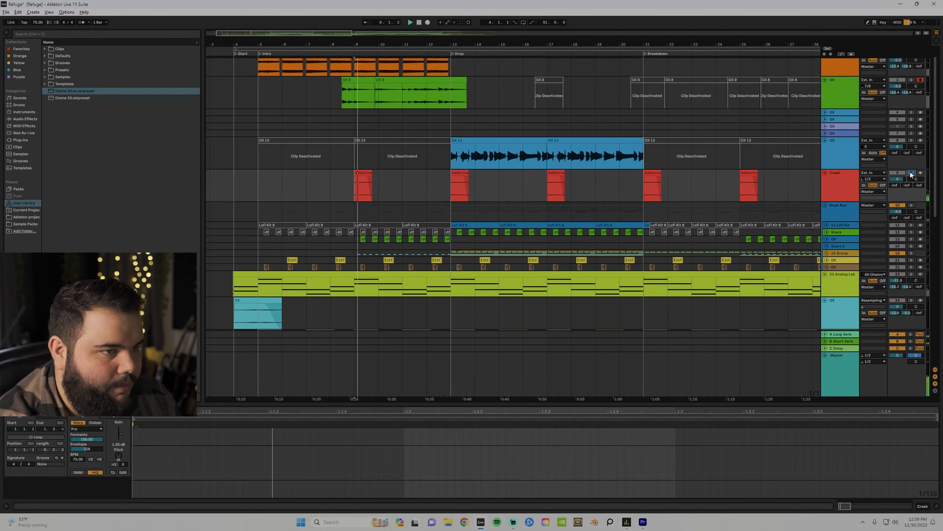
{"action": "left_click", "coordinate": [911, 174]}
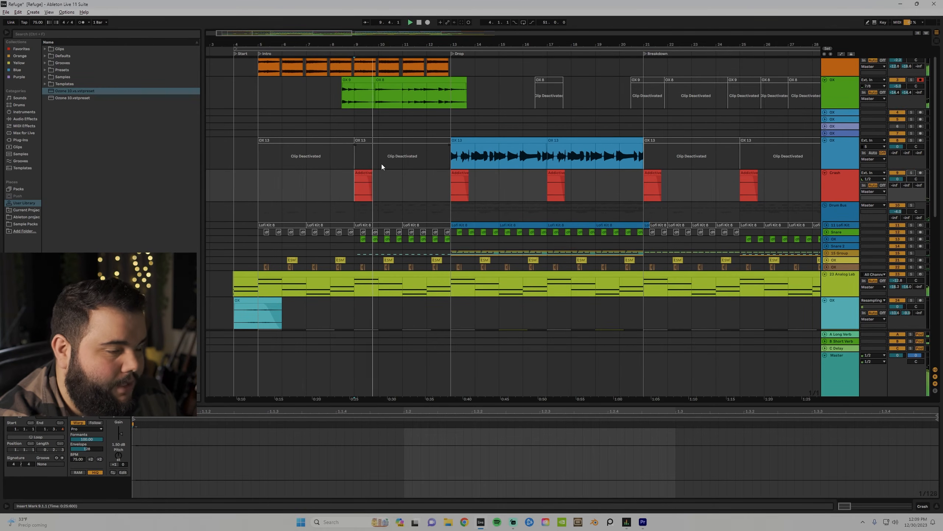
{"action": "scroll", "coordinate": [393, 166], "scroll_direction": "down", "scroll_amount": 3}
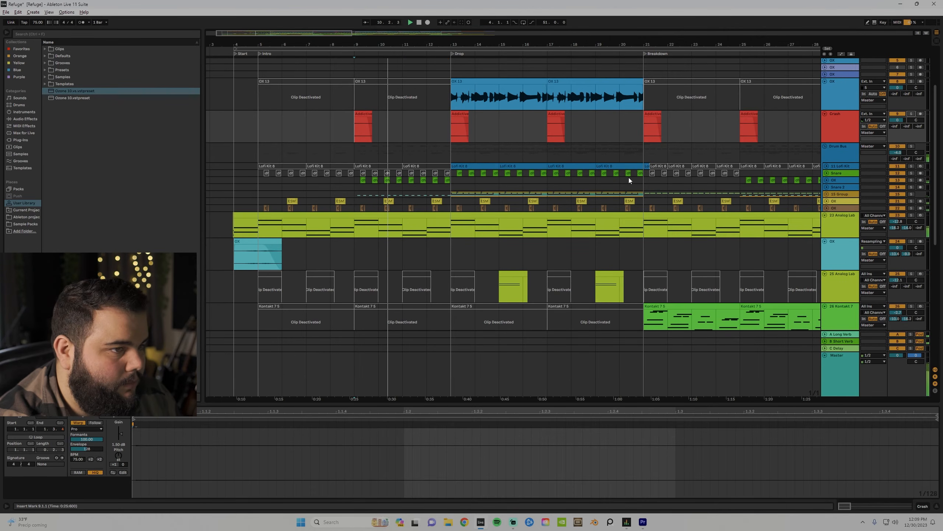
{"action": "left_click", "coordinate": [836, 203]}
{"action": "left_click", "coordinate": [826, 201]}
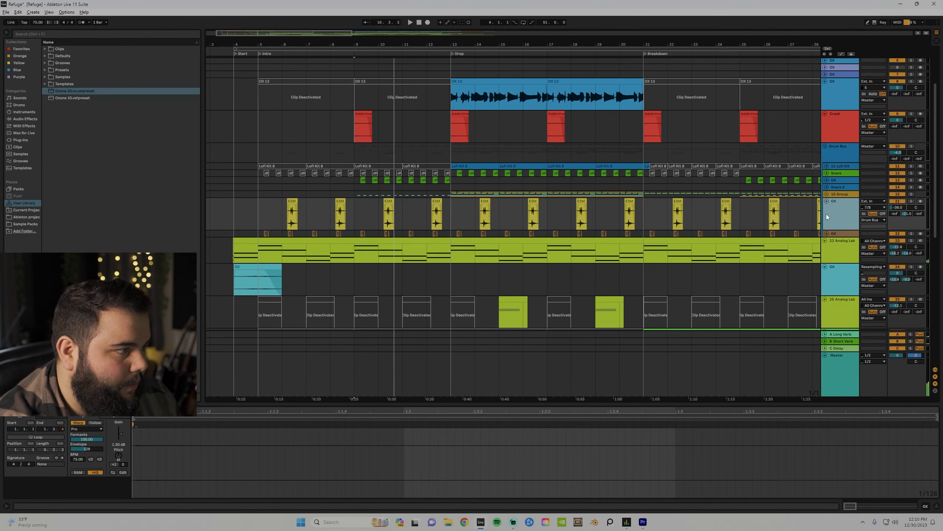
{"action": "left_click", "coordinate": [826, 234]}
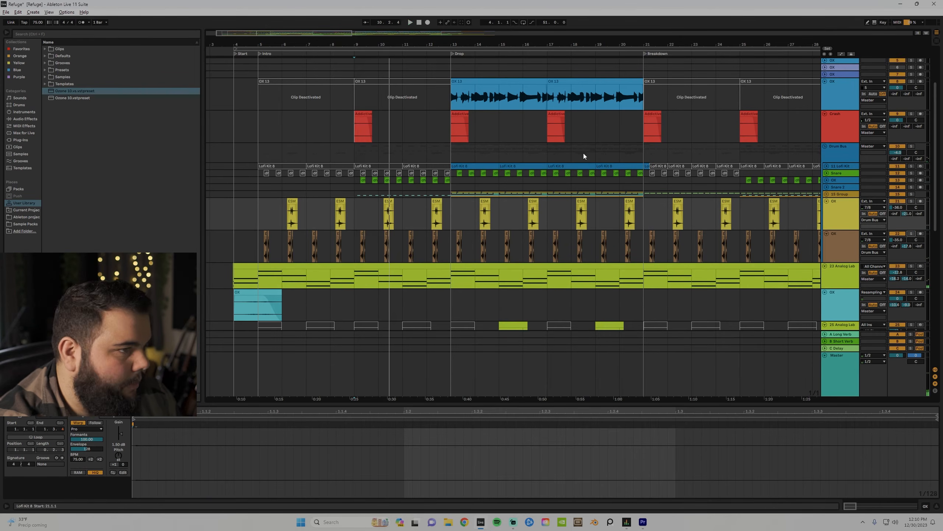
Restart playback from bar 9 and solo the Analog Lab track.
{"action": "key", "text": "space"}
{"action": "scroll", "coordinate": [397, 96], "scroll_direction": "down", "scroll_amount": 2}
{"action": "left_click", "coordinate": [911, 215]}
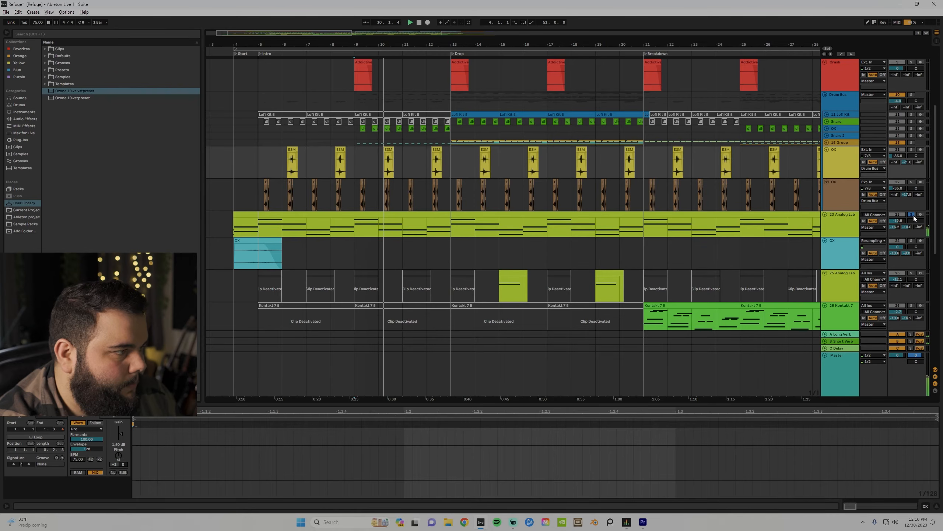
{"action": "scroll", "coordinate": [639, 182], "scroll_direction": "down", "scroll_amount": 3}
{"action": "scroll", "coordinate": [636, 183], "scroll_direction": "down", "scroll_amount": 3}
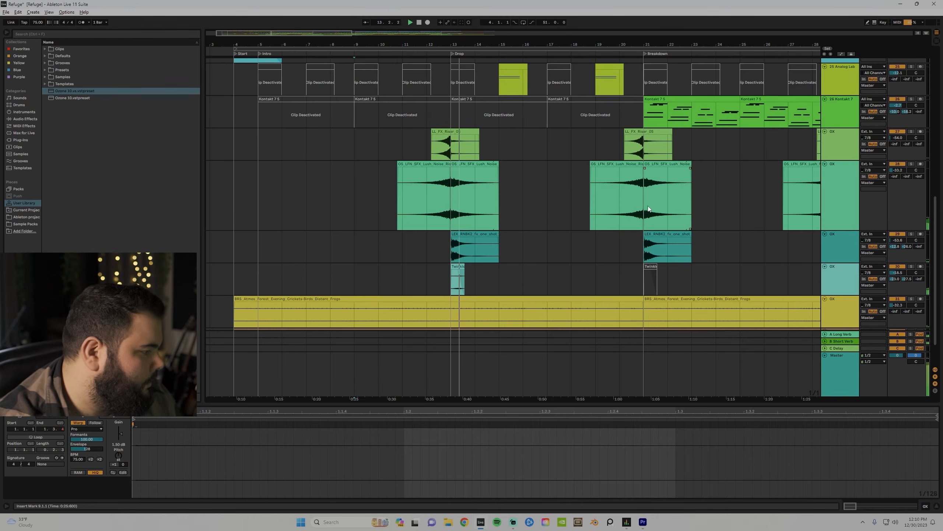
Solo the riser track, the next FX track and the chimes track together.
{"action": "scroll", "coordinate": [547, 187], "scroll_direction": "up", "scroll_amount": 5}
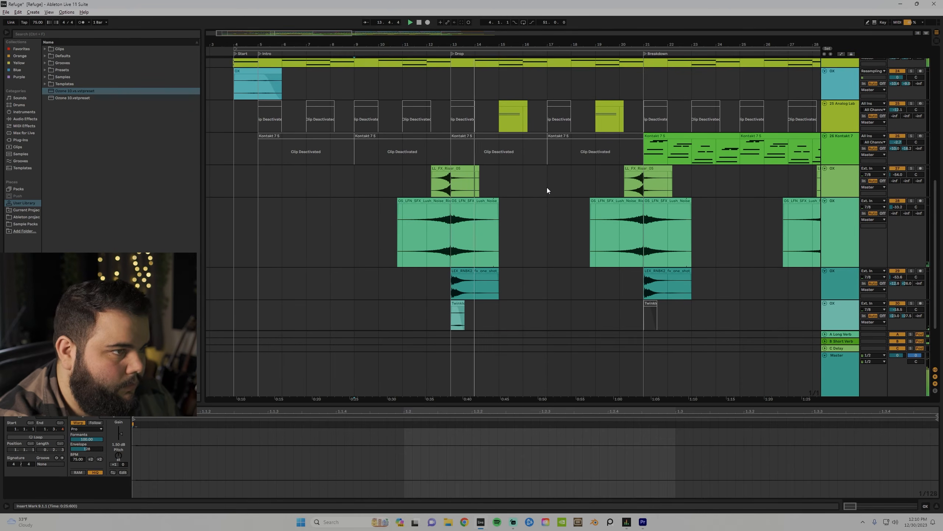
{"action": "scroll", "coordinate": [560, 205], "scroll_direction": "down", "scroll_amount": 4}
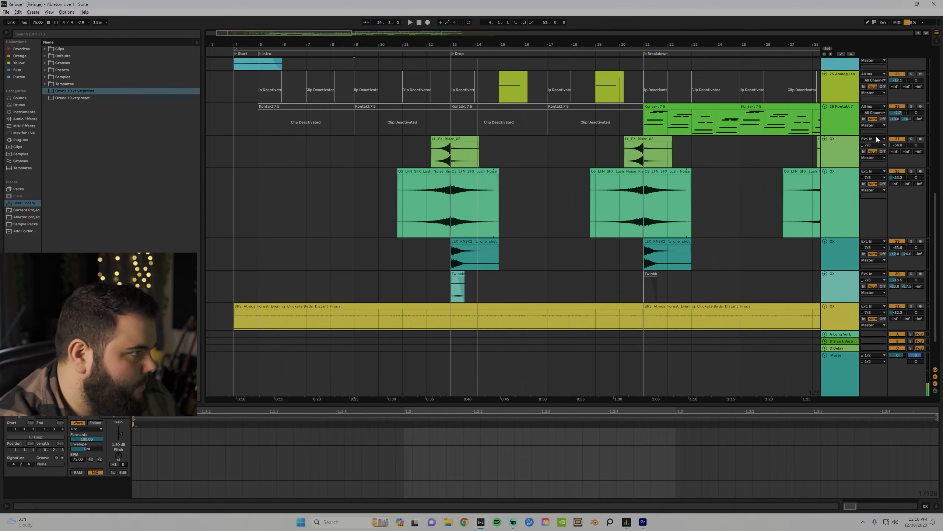
{"action": "left_click", "coordinate": [912, 172]}
{"action": "left_click", "coordinate": [912, 242]}
{"action": "left_click", "coordinate": [912, 274]}
{"action": "scroll", "coordinate": [385, 192], "scroll_direction": "down", "scroll_amount": 1}
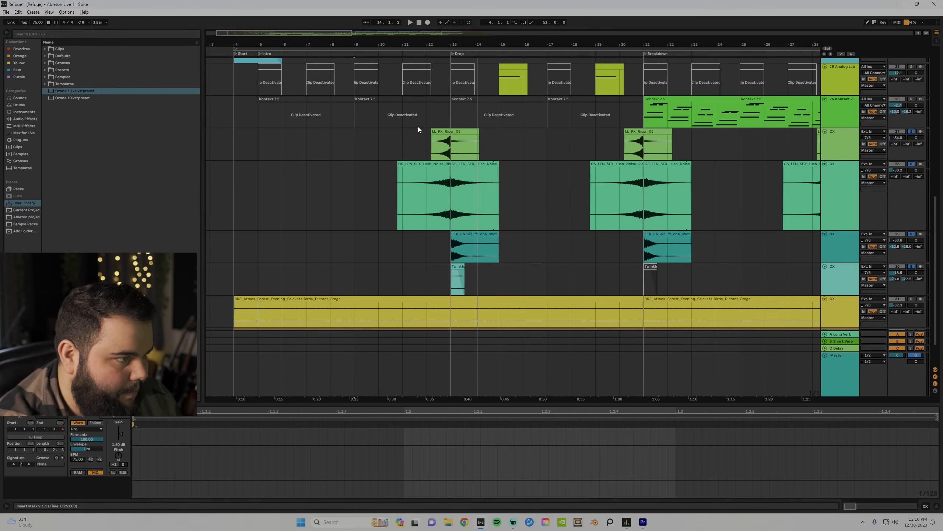
Play from bar 11 zoomed in around the drop, selecting the riser tracks, then stop.
{"action": "left_click", "coordinate": [413, 141]}
{"action": "key", "text": "space"}
{"action": "scroll", "coordinate": [596, 170], "scroll_direction": "down", "scroll_amount": 1}
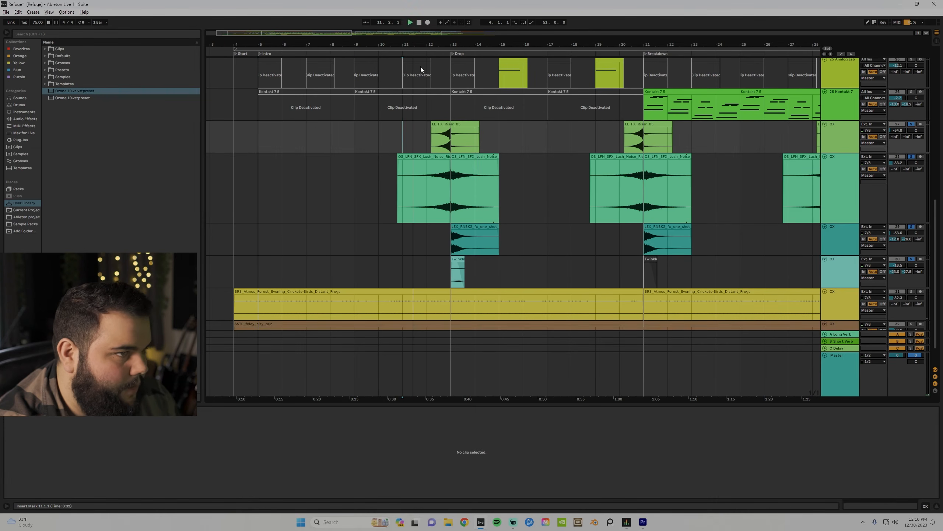
{"action": "left_click_drag", "start_coordinate": [468, 44], "coordinate": [422, 77]}
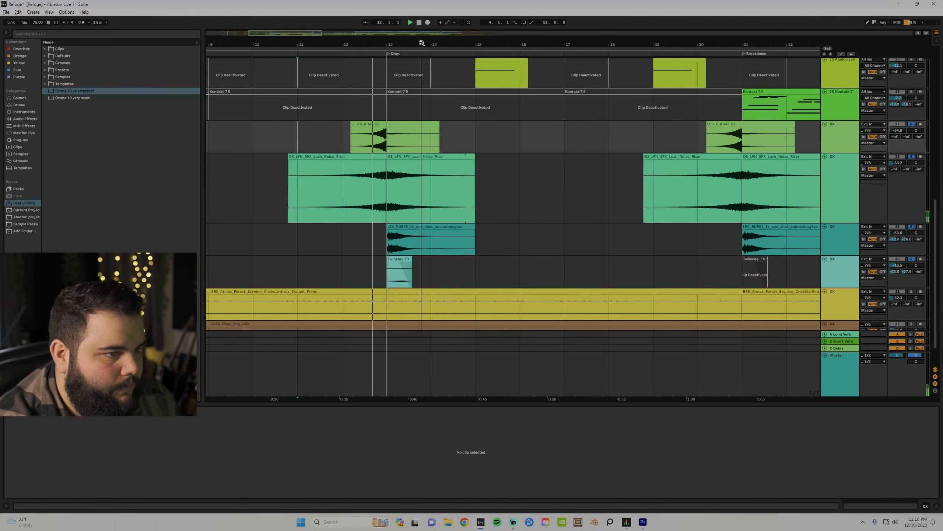
{"action": "left_click", "coordinate": [854, 172]}
{"action": "left_click", "coordinate": [843, 144]}
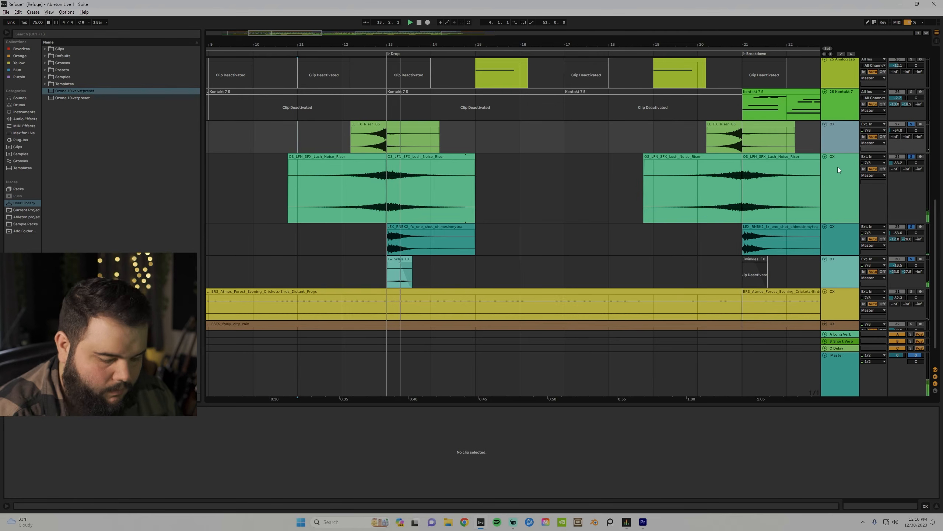
{"action": "scroll", "coordinate": [520, 249], "scroll_direction": "down", "scroll_amount": 3}
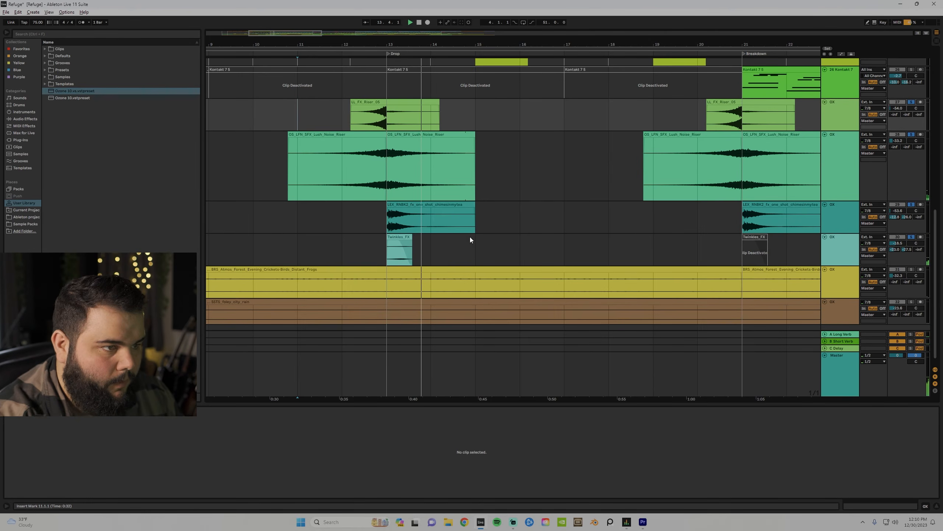
{"action": "key", "text": "space"}
Play the Drop from bar 13 with one FX track unsoloed, inspecting the Twinkles_FX clip.
{"action": "left_click", "coordinate": [410, 205]}
{"action": "left_click", "coordinate": [387, 217]}
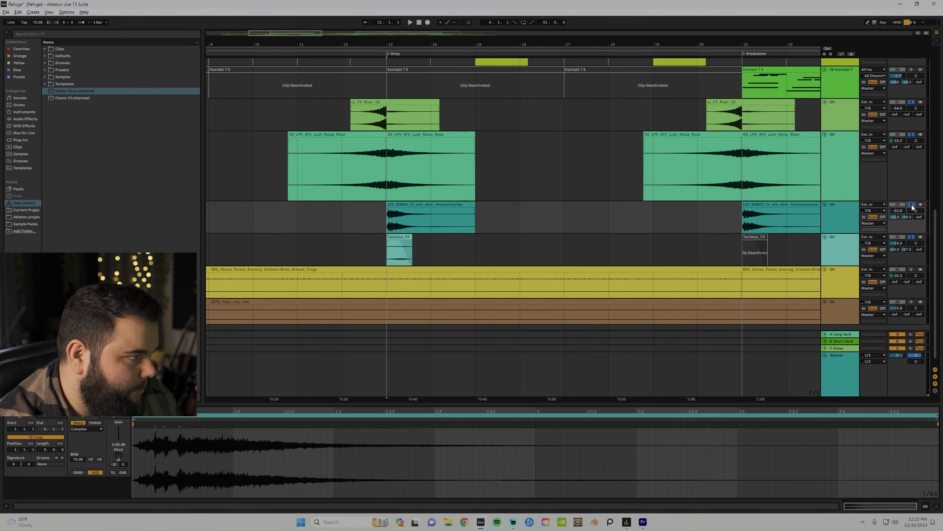
{"action": "left_click", "coordinate": [911, 102]}
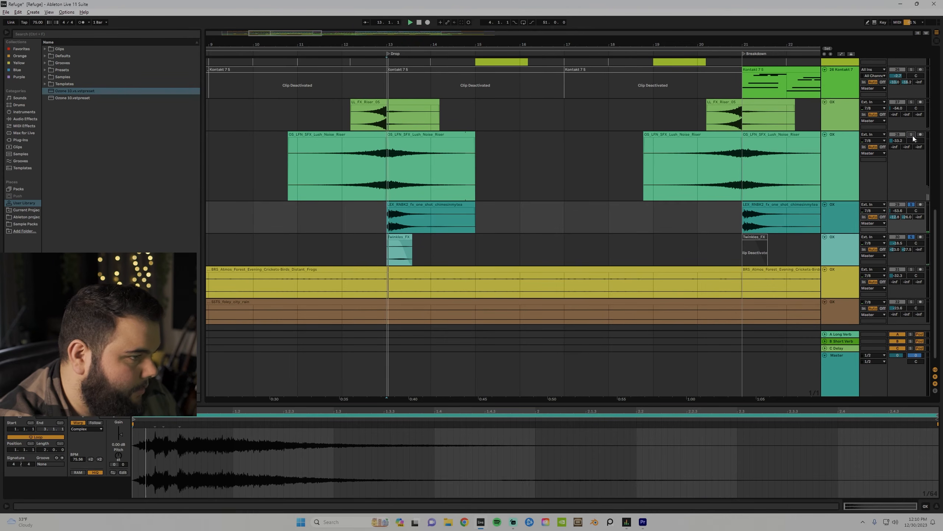
{"action": "key", "text": "space"}
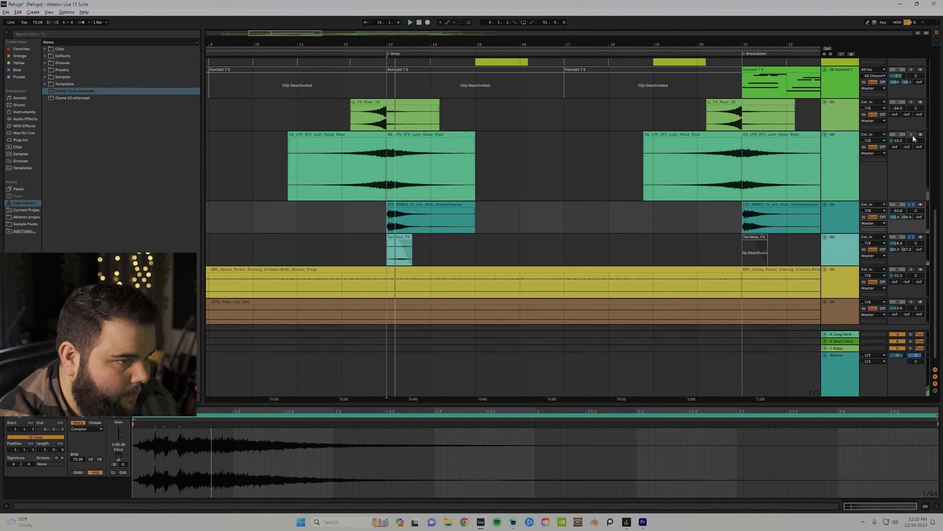
{"action": "left_click", "coordinate": [388, 260]}
{"action": "key", "text": "space"}
Unsolo LEX_RNBK2, replay the Drop and show the Twinkles_FX track's Delay effect, zoomed out.
{"action": "left_click", "coordinate": [912, 205]}
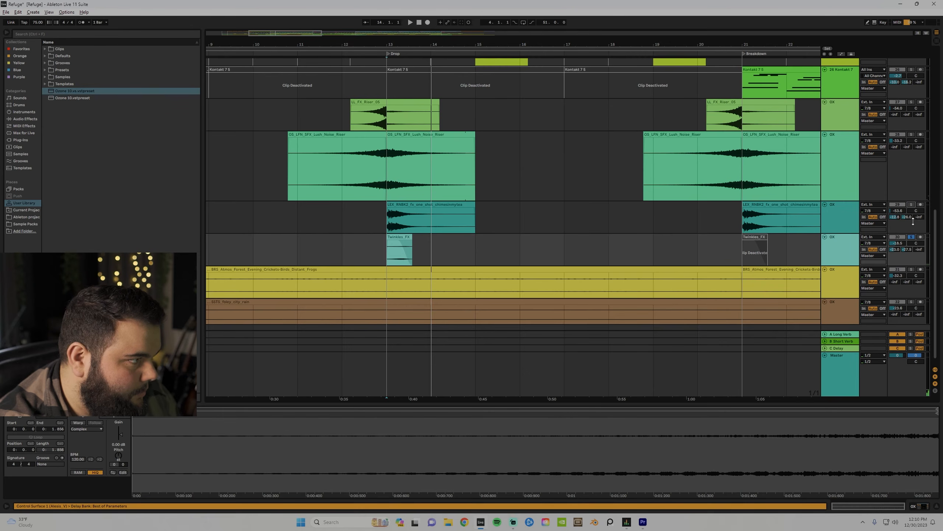
{"action": "left_click", "coordinate": [912, 235]}
{"action": "left_click", "coordinate": [913, 236]}
{"action": "key", "text": "space"}
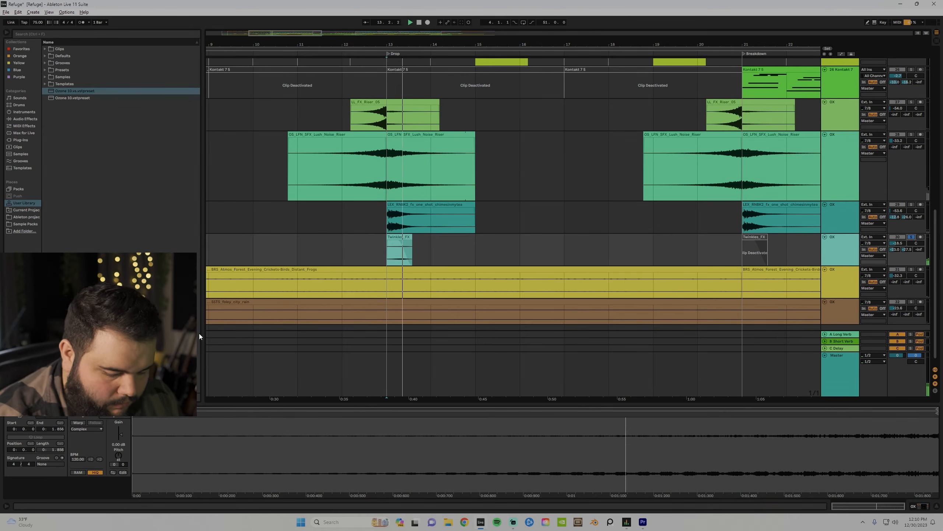
{"action": "key", "text": "shift+Tab"}
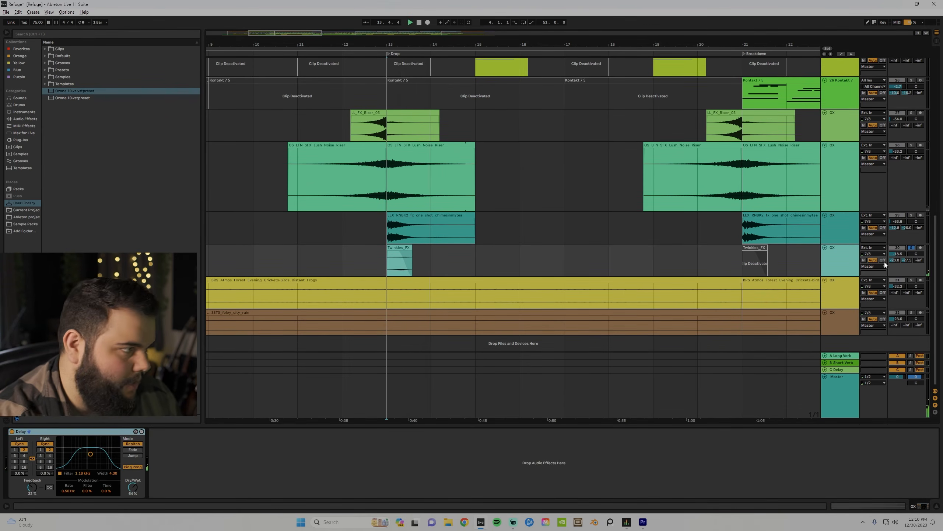
{"action": "key", "text": "space"}
{"action": "key", "text": "space"}
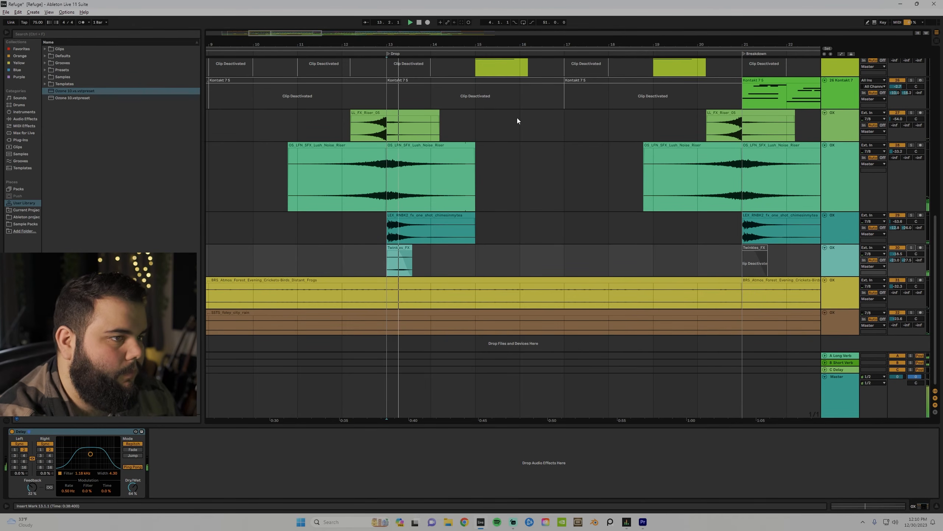
{"action": "left_click_drag", "start_coordinate": [468, 43], "coordinate": [430, 22]}
{"action": "scroll", "coordinate": [531, 224], "scroll_direction": "up", "scroll_amount": 1}
{"action": "scroll", "coordinate": [534, 223], "scroll_direction": "up", "scroll_amount": 6}
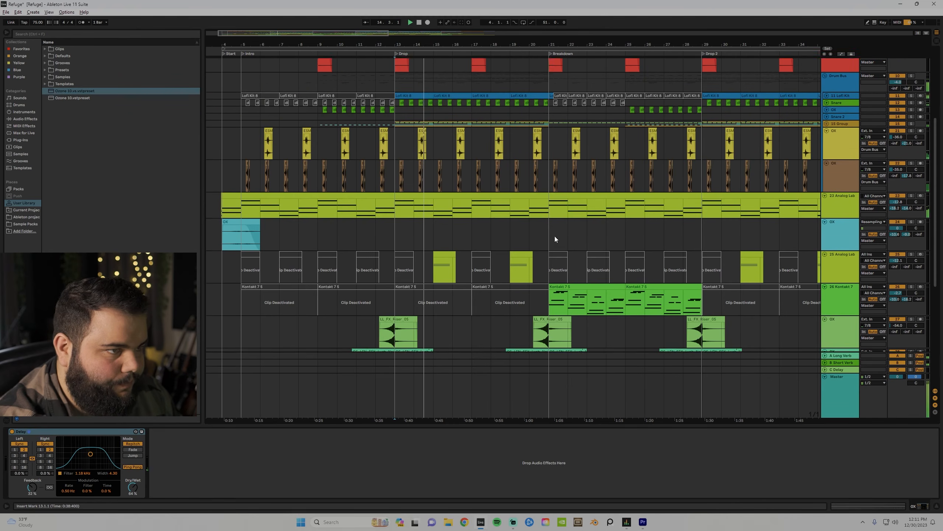
Set the start point at bar 20 on the orange OX track and play from there.
{"action": "left_click_drag", "start_coordinate": [551, 46], "coordinate": [425, 36]}
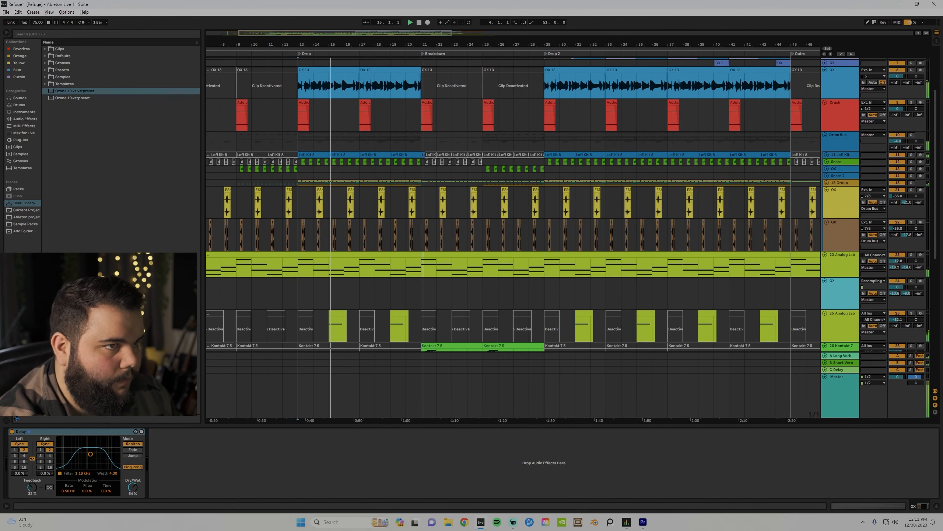
{"action": "scroll", "coordinate": [386, 226], "scroll_direction": "up", "scroll_amount": 3}
{"action": "scroll", "coordinate": [386, 225], "scroll_direction": "up", "scroll_amount": 2}
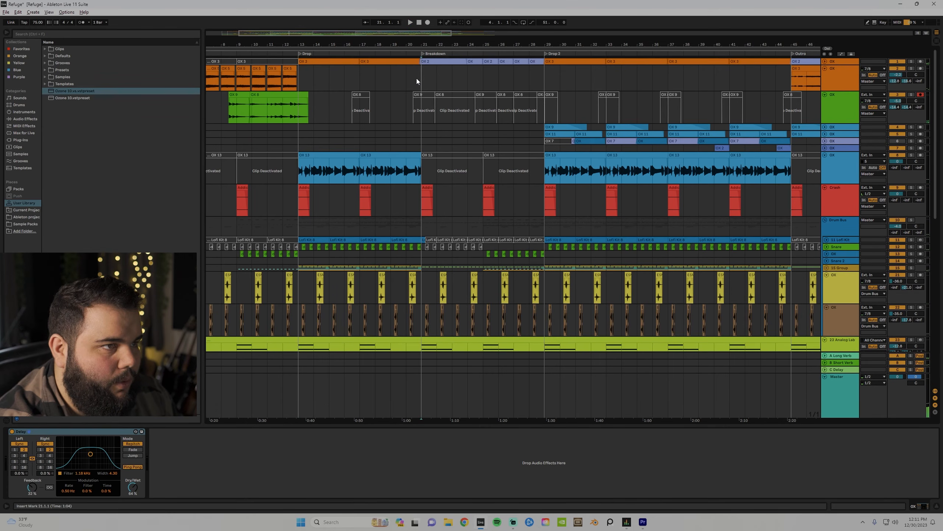
{"action": "left_click", "coordinate": [408, 82]}
{"action": "key", "text": "space"}
Show the Kontakt 7 track's device chain and open, then close, the Una Corda Kontakt window.
{"action": "scroll", "coordinate": [413, 117], "scroll_direction": "down", "scroll_amount": 4}
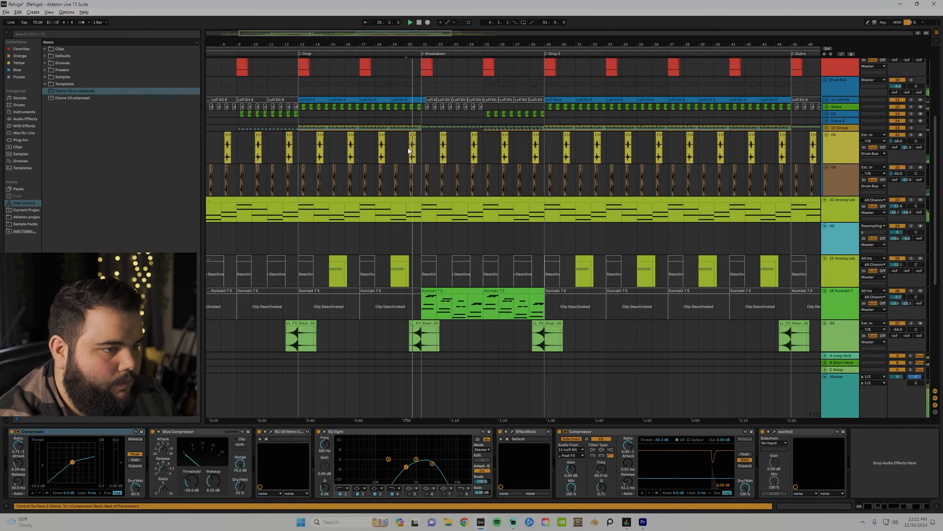
{"action": "scroll", "coordinate": [413, 196], "scroll_direction": "down", "scroll_amount": 3}
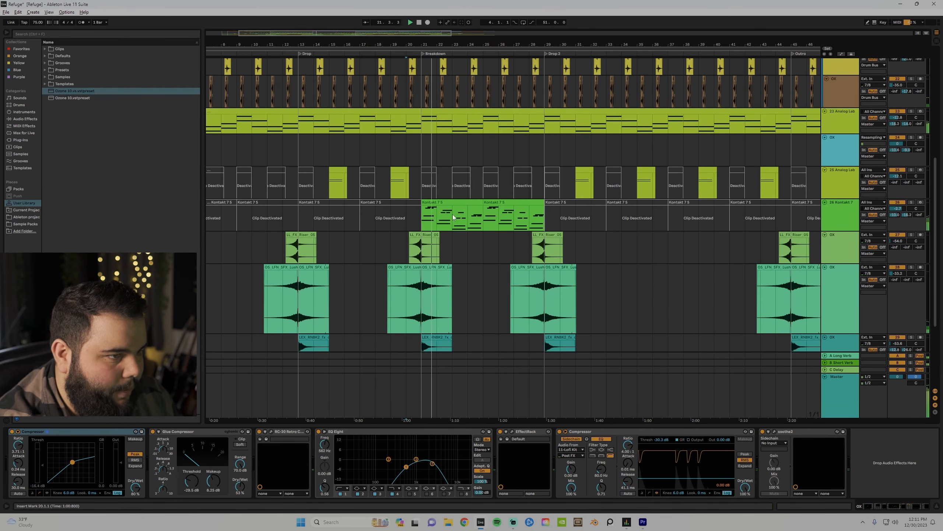
{"action": "left_click", "coordinate": [833, 221]}
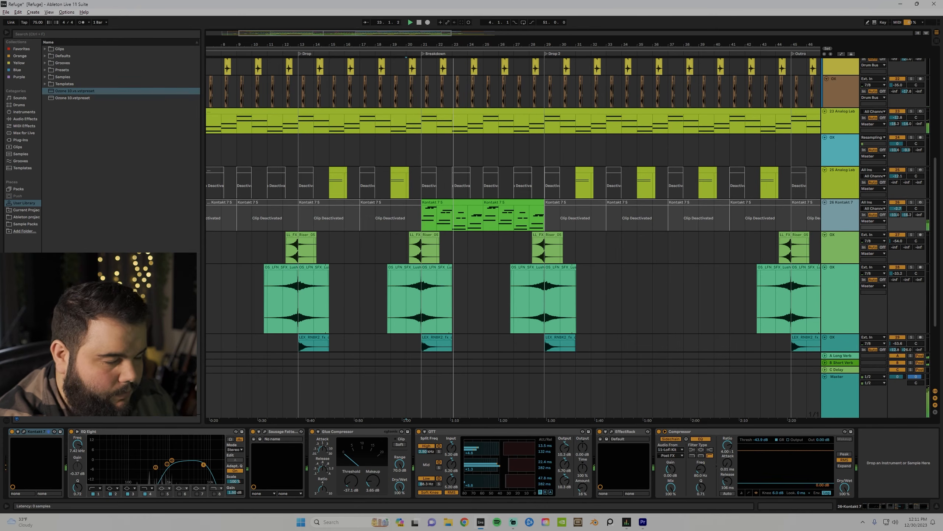
{"action": "left_click", "coordinate": [24, 431]}
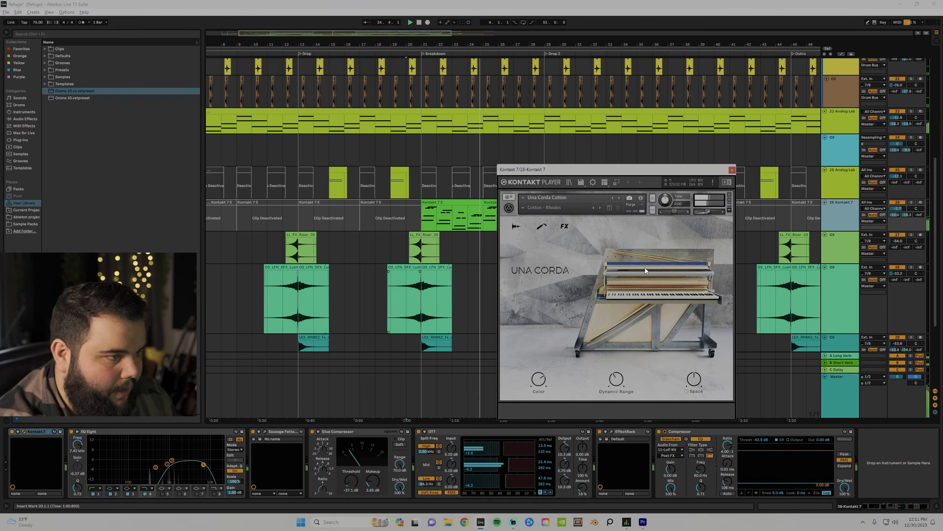
{"action": "left_click", "coordinate": [732, 169]}
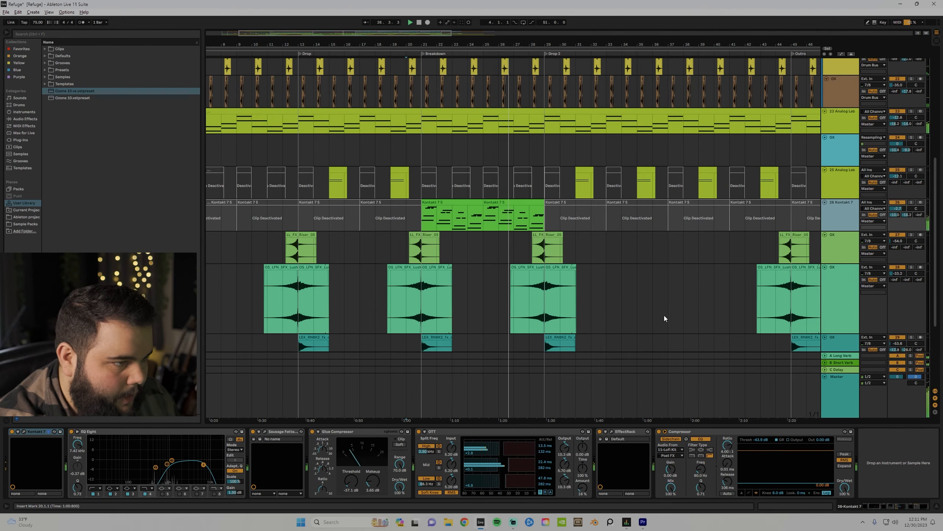
Zoom in around bar 33, then out to view bars 24 to 54, scrolling through the tracks.
{"action": "scroll", "coordinate": [645, 308], "scroll_direction": "down", "scroll_amount": 1}
{"action": "left_click_drag", "start_coordinate": [610, 37], "coordinate": [519, 65]}
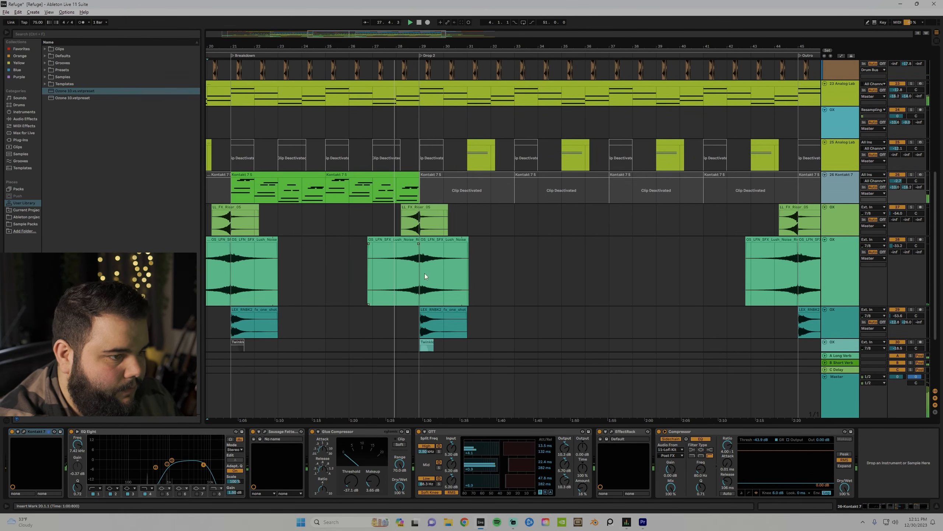
{"action": "left_click_drag", "start_coordinate": [614, 46], "coordinate": [475, 38]}
{"action": "scroll", "coordinate": [457, 283], "scroll_direction": "up", "scroll_amount": 10}
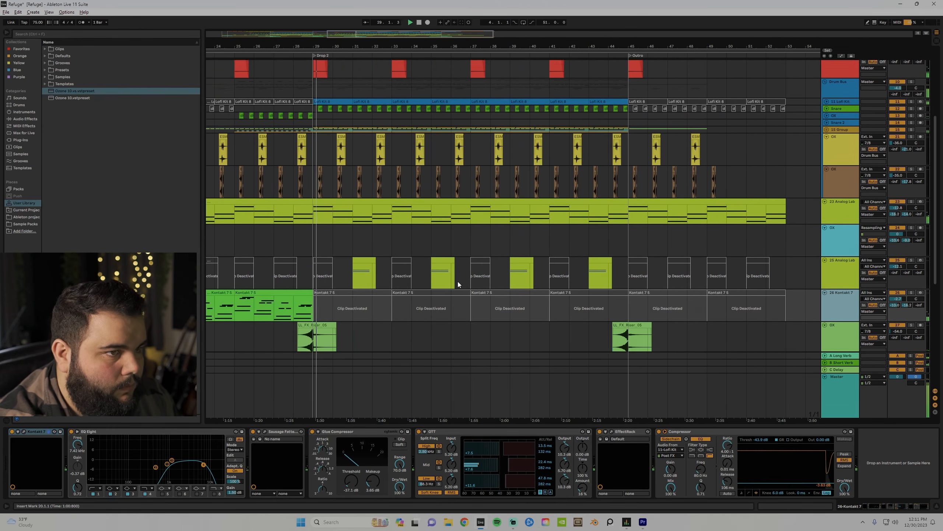
{"action": "scroll", "coordinate": [301, 193], "scroll_direction": "up", "scroll_amount": 3}
{"action": "scroll", "coordinate": [306, 216], "scroll_direction": "down", "scroll_amount": 10}
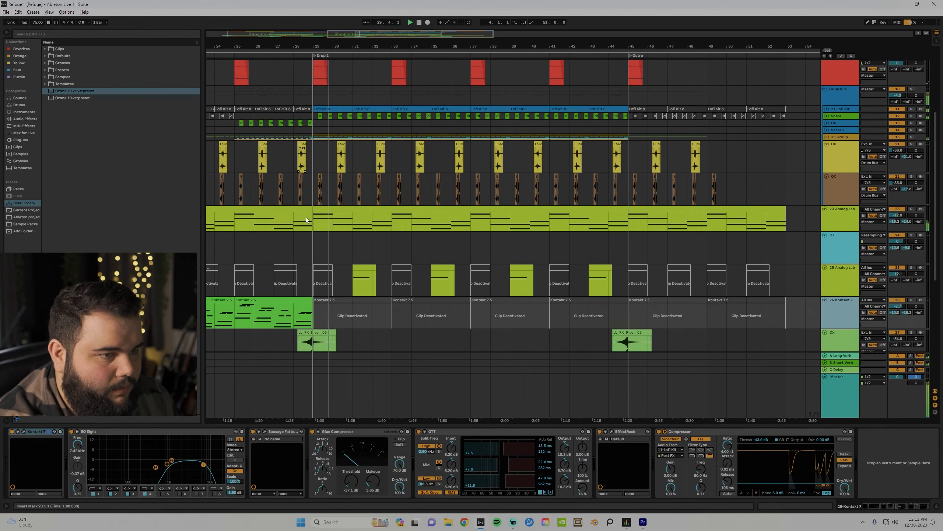
{"action": "scroll", "coordinate": [305, 217], "scroll_direction": "up", "scroll_amount": 10}
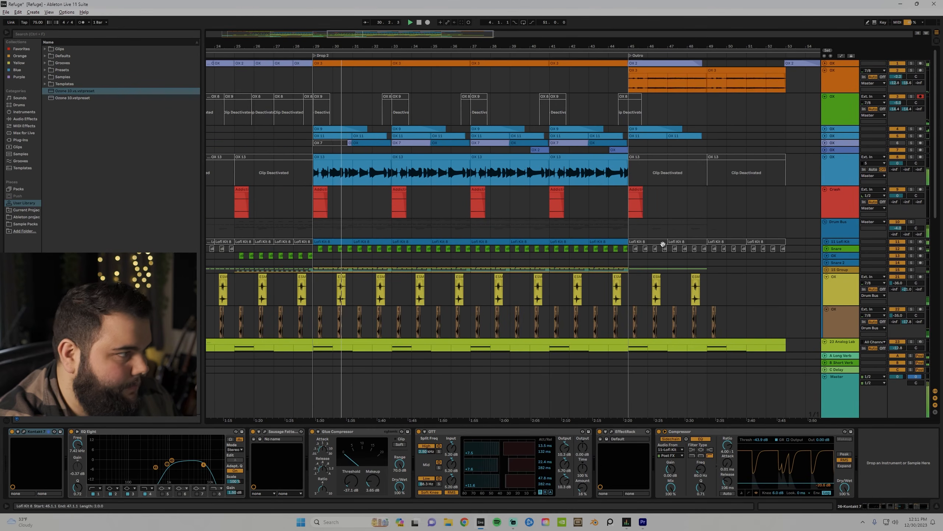
{"action": "scroll", "coordinate": [333, 257], "scroll_direction": "down", "scroll_amount": 8}
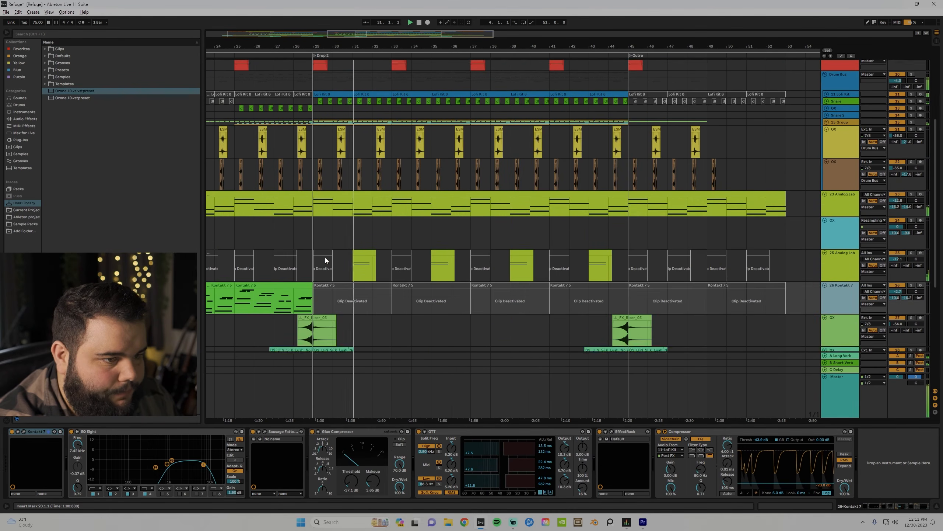
{"action": "scroll", "coordinate": [294, 303], "scroll_direction": "down", "scroll_amount": 1}
{"action": "scroll", "coordinate": [655, 180], "scroll_direction": "up", "scroll_amount": 1}
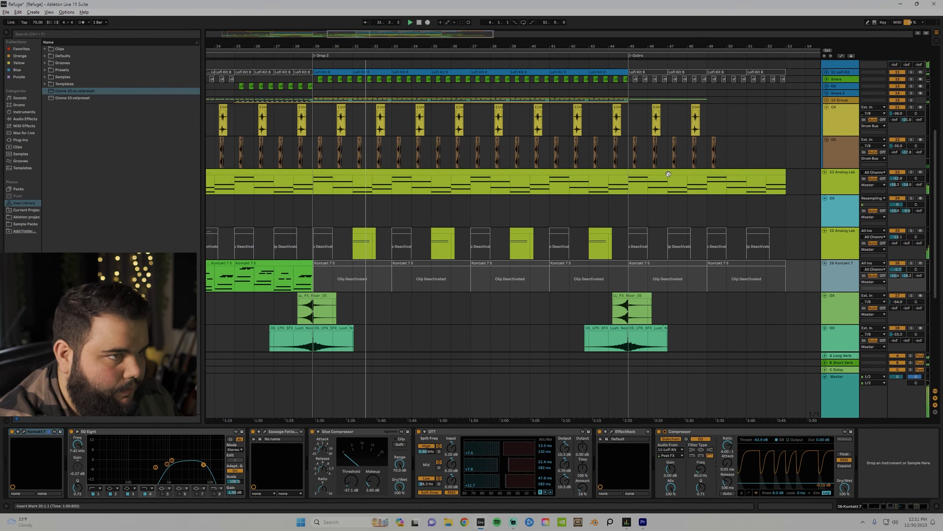
Unfold 15 Group to reveal its hi-hat tracks, show its soothe2 and EQ Eight chain, and refold it.
{"action": "left_click", "coordinate": [826, 100]}
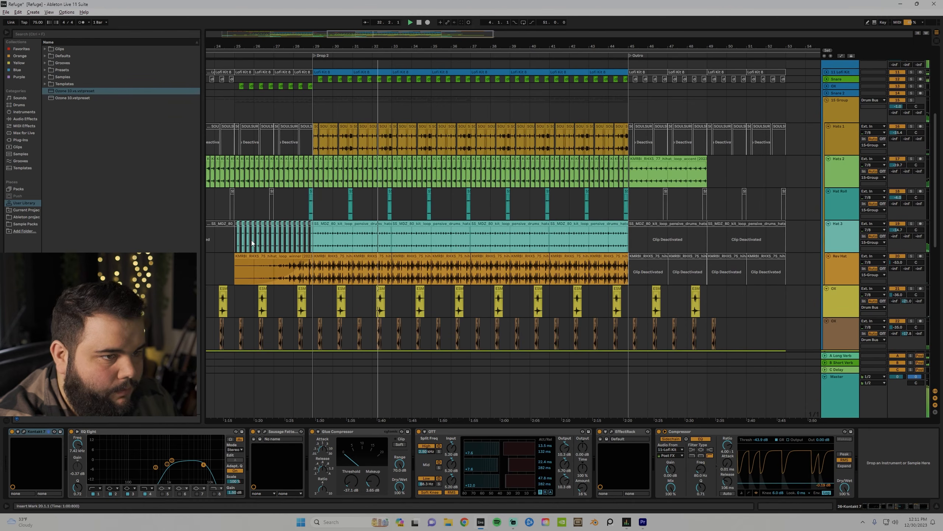
{"action": "left_click", "coordinate": [830, 100]}
{"action": "left_click", "coordinate": [826, 100]}
{"action": "left_click_drag", "start_coordinate": [494, 38], "coordinate": [487, 48]}
{"action": "scroll", "coordinate": [470, 210], "scroll_direction": "up", "scroll_amount": 5}
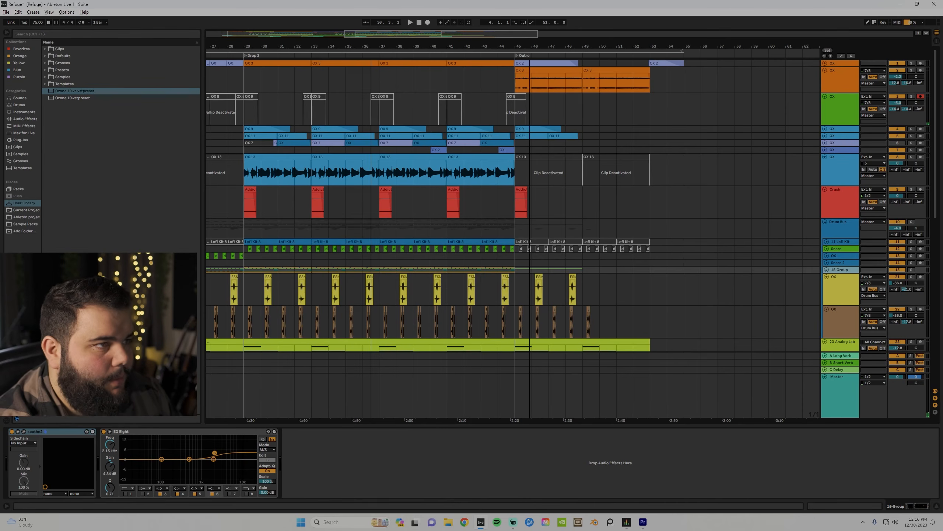
Play from bar 44 on the orange OX track, then select bars 4 to 55 and stop.
{"action": "left_click_drag", "start_coordinate": [529, 46], "coordinate": [529, 32]}
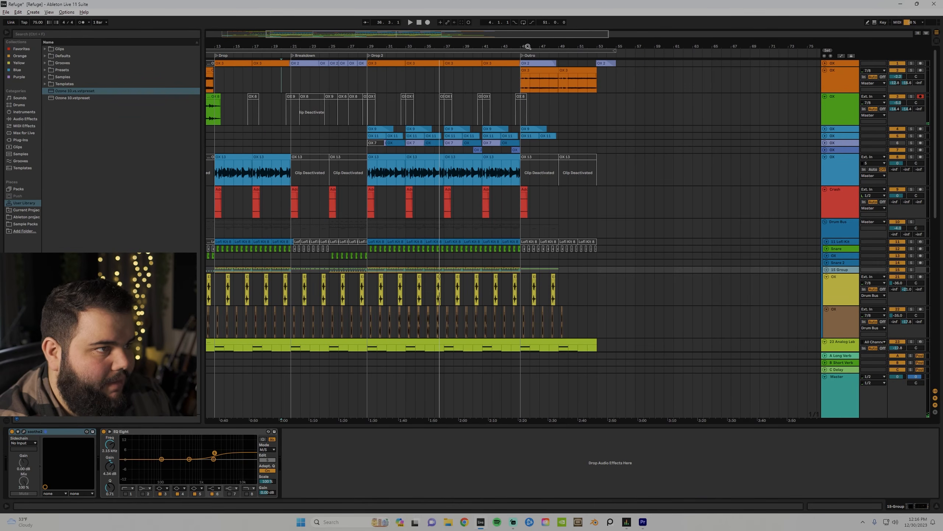
{"action": "left_click", "coordinate": [515, 81]}
{"action": "key", "text": "space"}
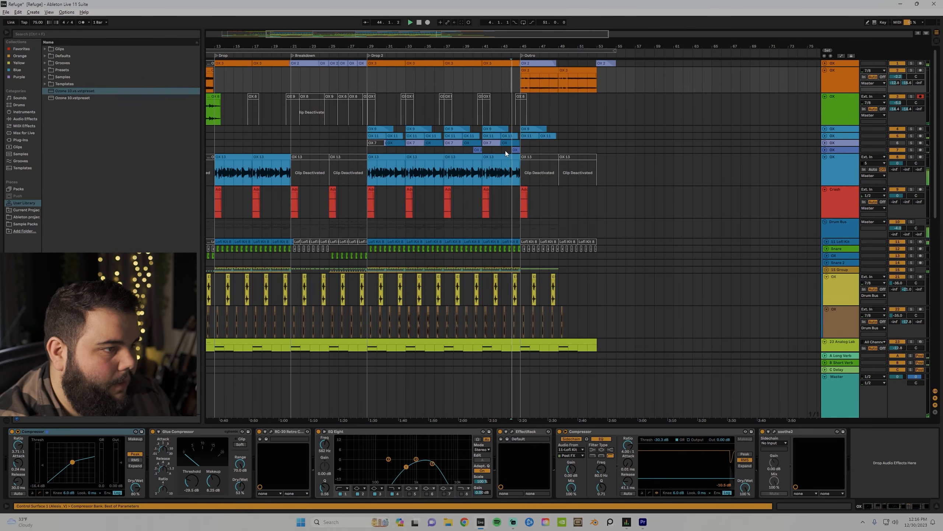
{"action": "scroll", "coordinate": [506, 150], "scroll_direction": "down", "scroll_amount": 2}
{"action": "scroll", "coordinate": [525, 160], "scroll_direction": "up", "scroll_amount": 2}
{"action": "left_click", "coordinate": [534, 48]}
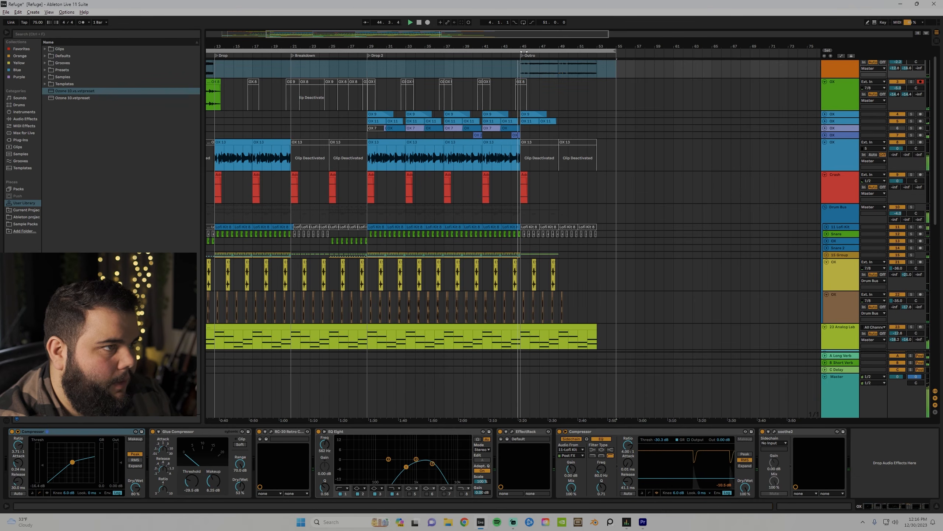
{"action": "scroll", "coordinate": [519, 129], "scroll_direction": "up", "scroll_amount": 5}
{"action": "key", "text": "space"}
Unfold the purple OX track and play it soloed from bar 44.
{"action": "left_click_drag", "start_coordinate": [539, 128], "coordinate": [546, 143]}
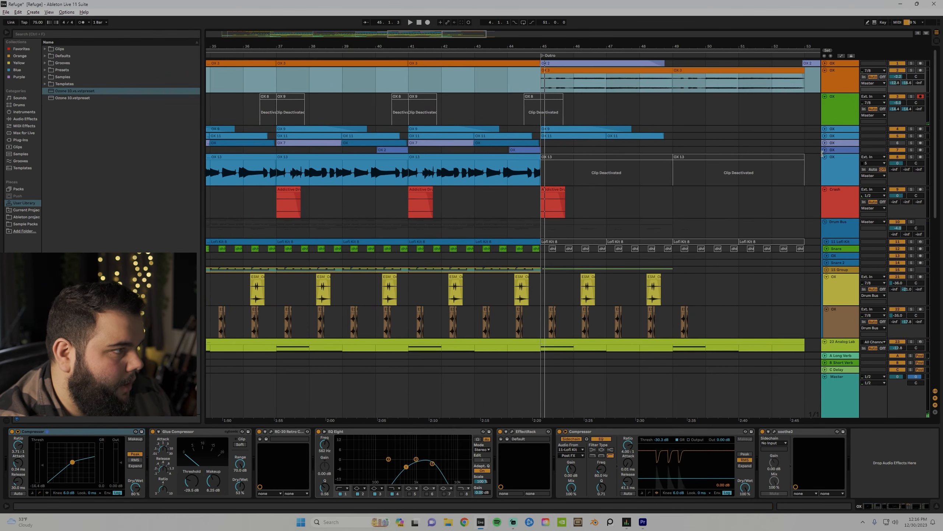
{"action": "left_click", "coordinate": [824, 150]}
{"action": "left_click", "coordinate": [515, 166]}
{"action": "left_click", "coordinate": [911, 150]}
{"action": "key", "text": "space"}
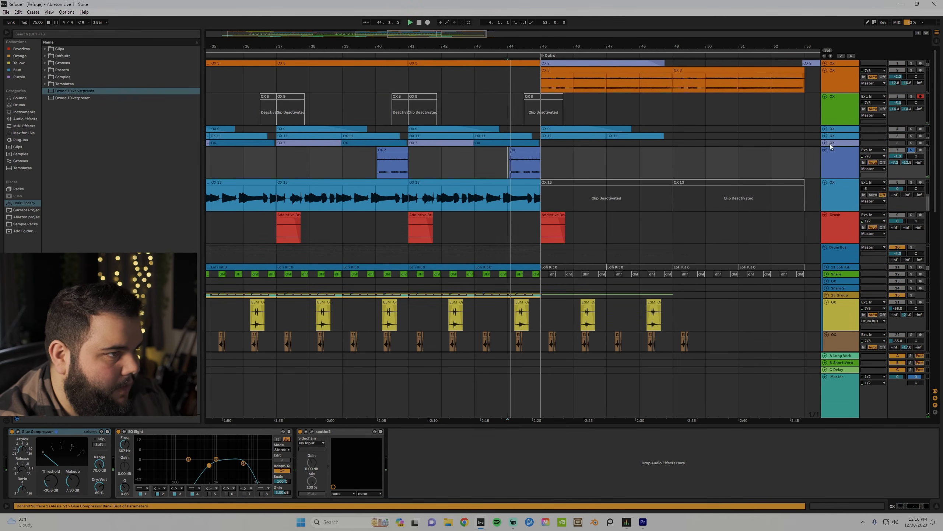
Unsolo track 7, replay the full mix from bar 44 and zoom out to the whole arrangement.
{"action": "left_click", "coordinate": [914, 150]}
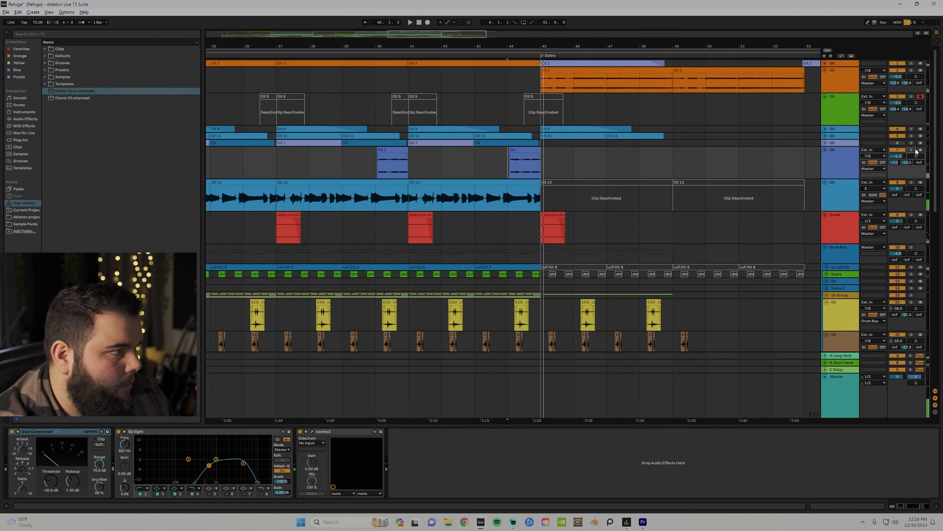
{"action": "key", "text": "space"}
{"action": "key", "text": "space"}
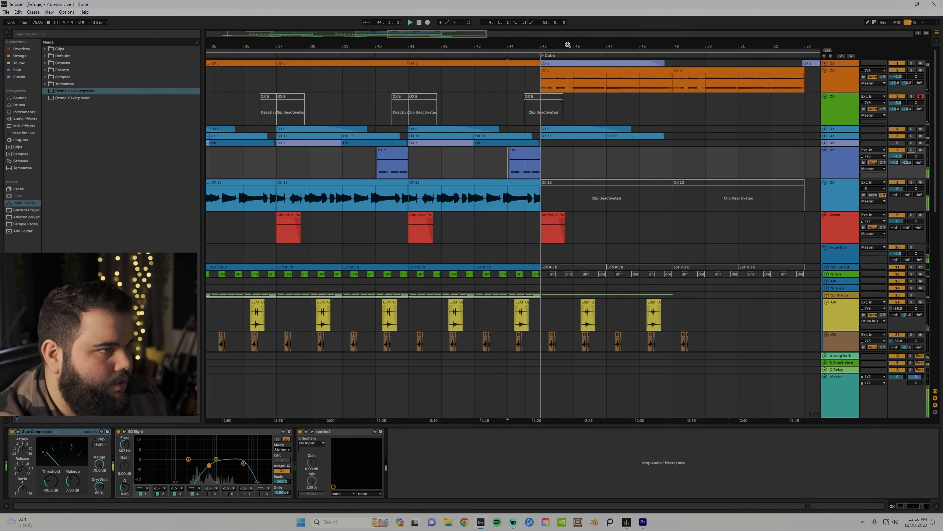
{"action": "left_click_drag", "start_coordinate": [570, 45], "coordinate": [441, 46]}
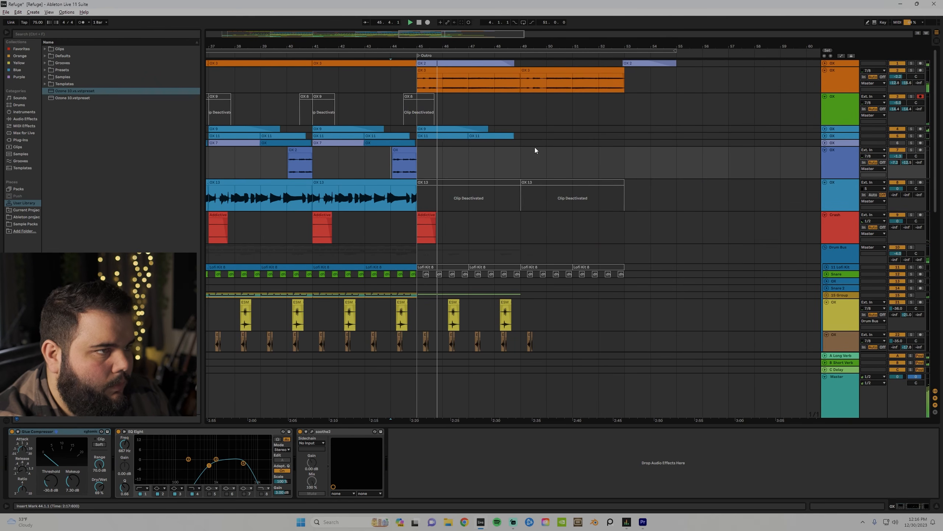
{"action": "scroll", "coordinate": [506, 209], "scroll_direction": "down", "scroll_amount": 2}
{"action": "scroll", "coordinate": [507, 209], "scroll_direction": "down", "scroll_amount": 8}
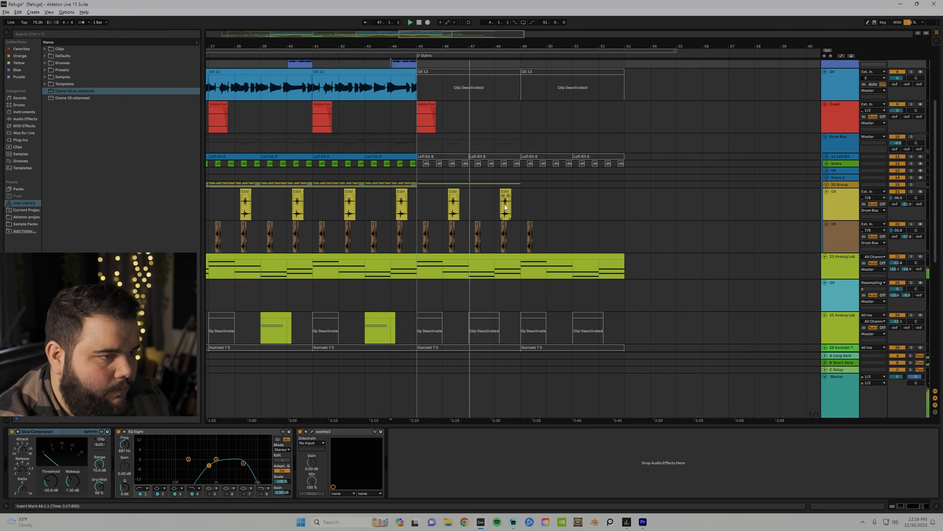
{"action": "scroll", "coordinate": [506, 207], "scroll_direction": "down", "scroll_amount": 1}
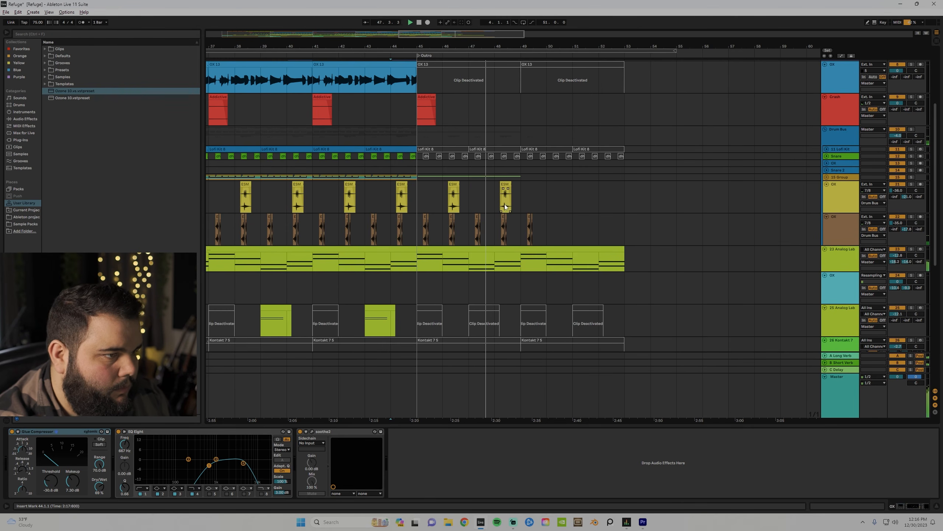
{"action": "left_click_drag", "start_coordinate": [324, 45], "coordinate": [557, 14]}
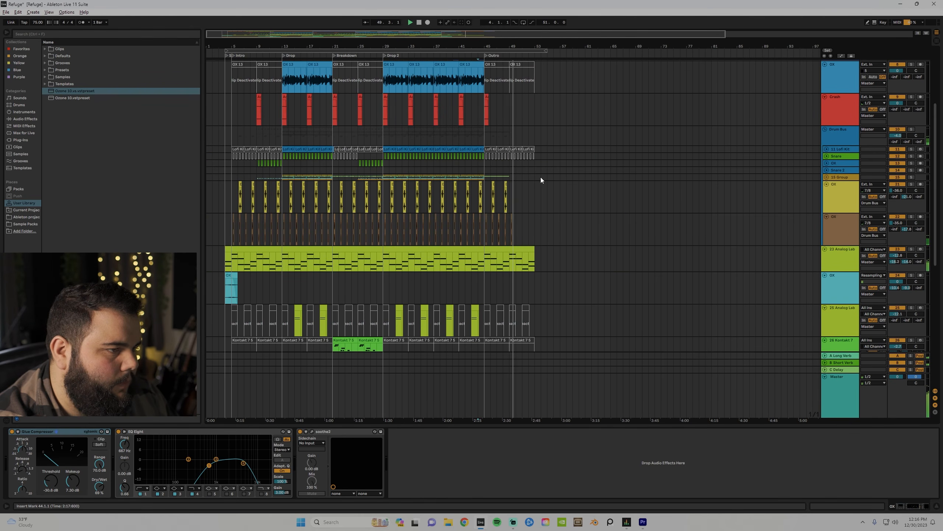
Play the arrangement's outro starting at bar 52.
{"action": "left_click", "coordinate": [529, 79]}
{"action": "key", "text": "space"}
{"action": "key", "text": "space"}
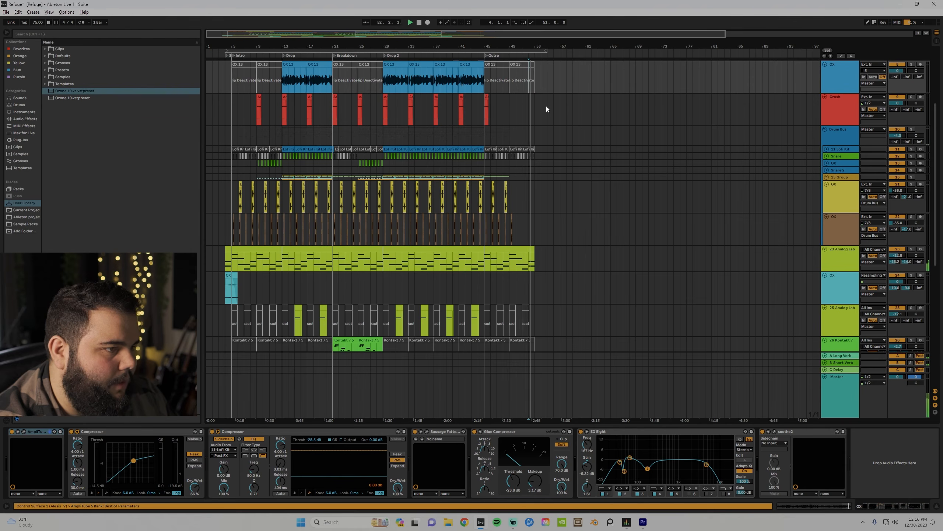
{"action": "scroll", "coordinate": [326, 149], "scroll_direction": "up", "scroll_amount": 5}
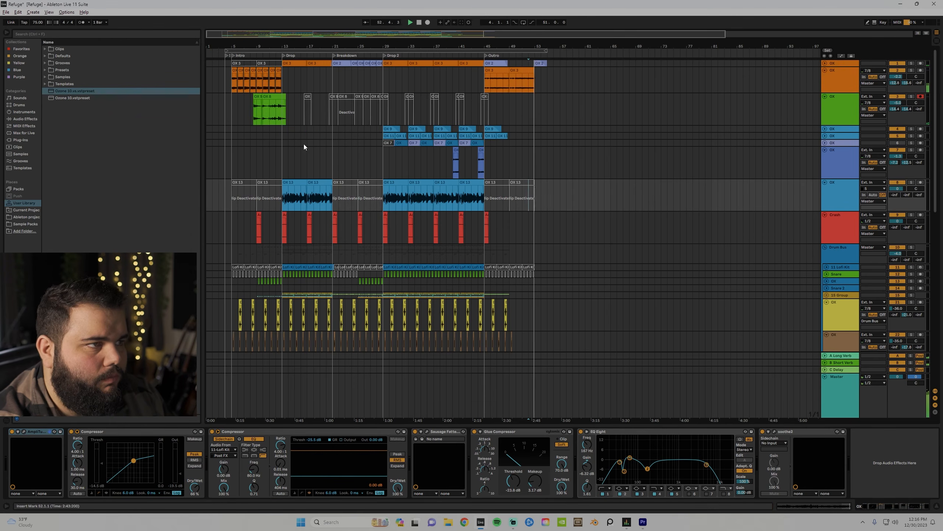
Unfold the top OX track and audition its OX 5 clip from bar 13.
{"action": "left_click", "coordinate": [829, 63]}
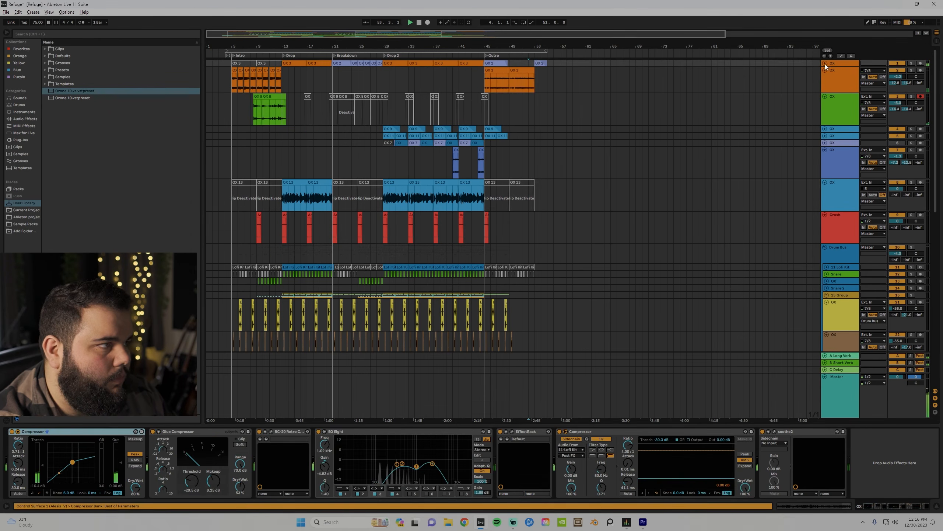
{"action": "left_click", "coordinate": [825, 63]}
{"action": "left_click_drag", "start_coordinate": [258, 45], "coordinate": [294, 44]}
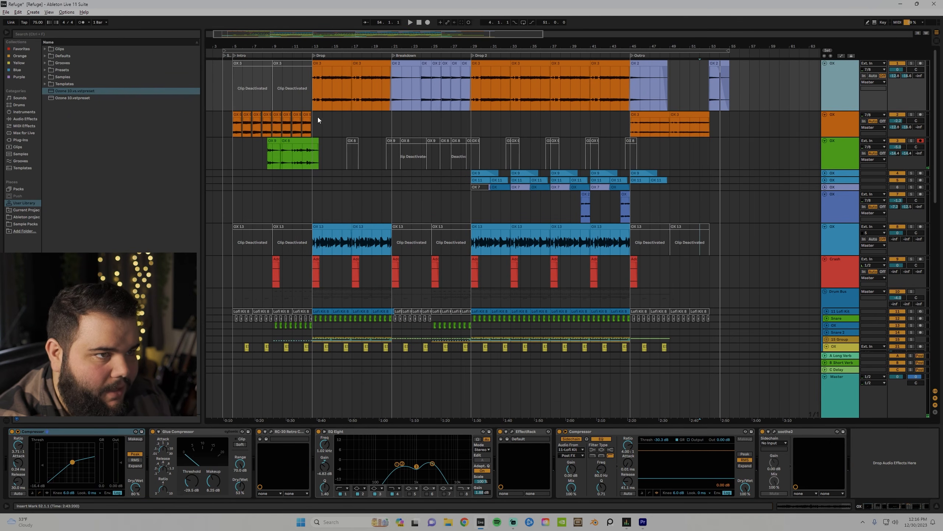
{"action": "left_click", "coordinate": [308, 131]}
{"action": "key", "text": "space"}
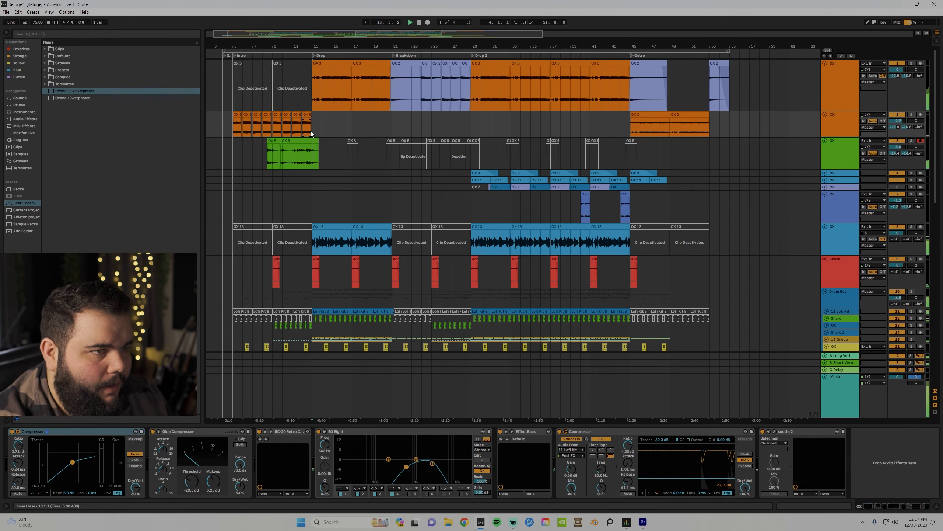
{"action": "key", "text": "space"}
Start playback at bar 29 to hear Drop 2 with the full mix.
{"action": "left_click_drag", "start_coordinate": [362, 44], "coordinate": [366, 24]}
{"action": "left_click_drag", "start_coordinate": [420, 123], "coordinate": [481, 127]}
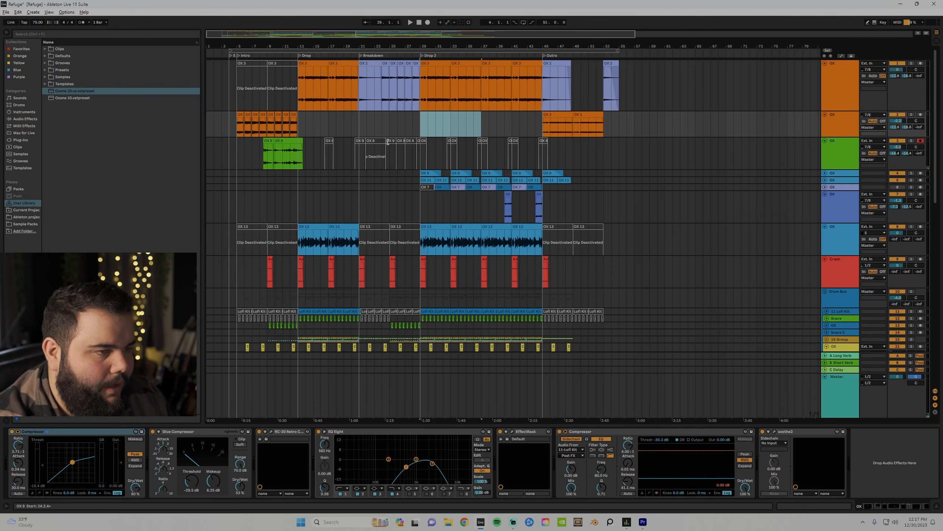
{"action": "scroll", "coordinate": [400, 145], "scroll_direction": "down", "scroll_amount": 1}
{"action": "scroll", "coordinate": [400, 146], "scroll_direction": "down", "scroll_amount": 2}
{"action": "scroll", "coordinate": [411, 143], "scroll_direction": "up", "scroll_amount": 3}
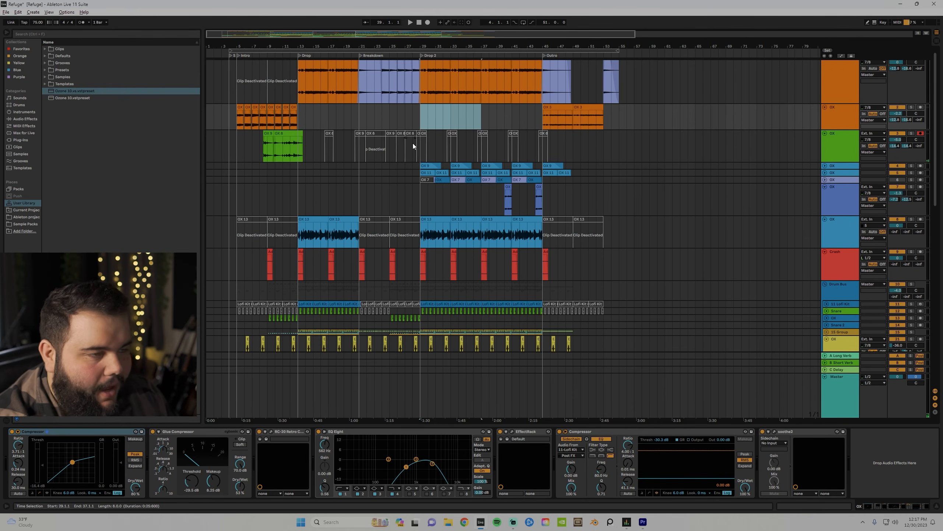
{"action": "left_click", "coordinate": [421, 132]}
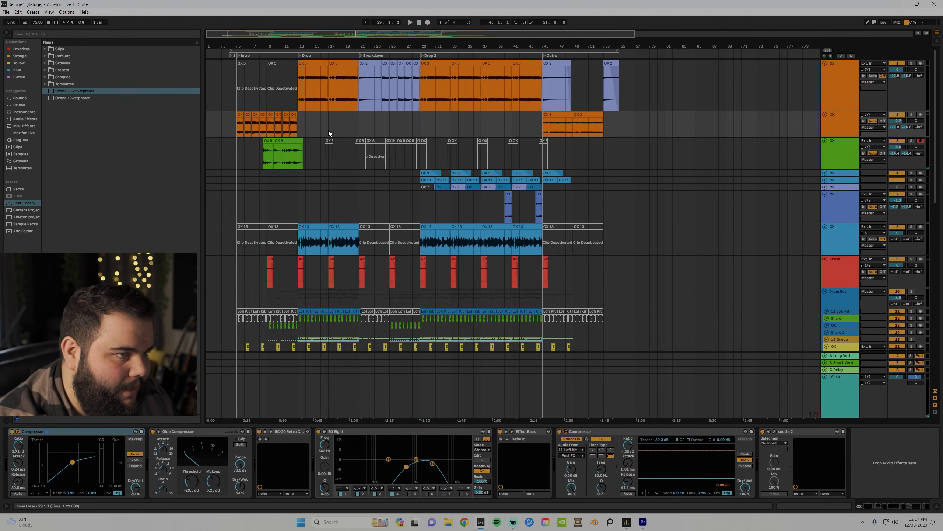
{"action": "key", "text": "space"}
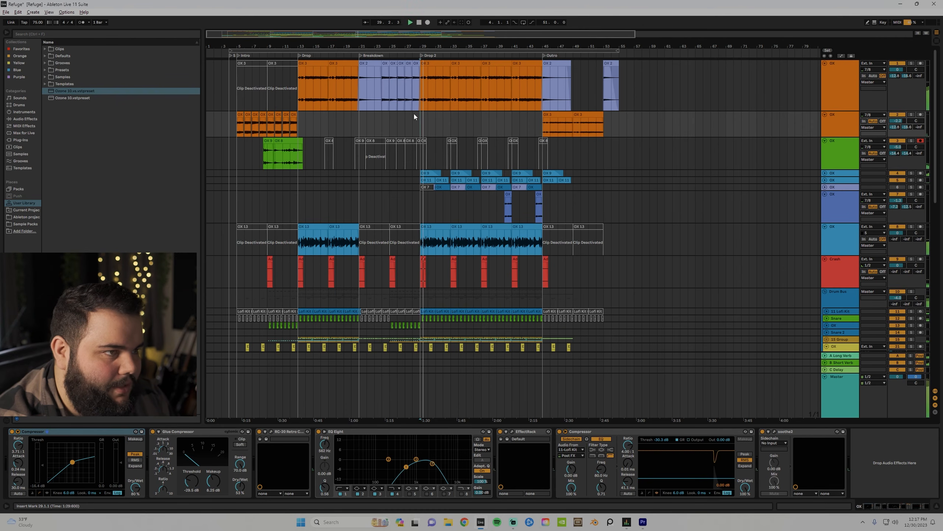
{"action": "scroll", "coordinate": [406, 185], "scroll_direction": "down", "scroll_amount": 3}
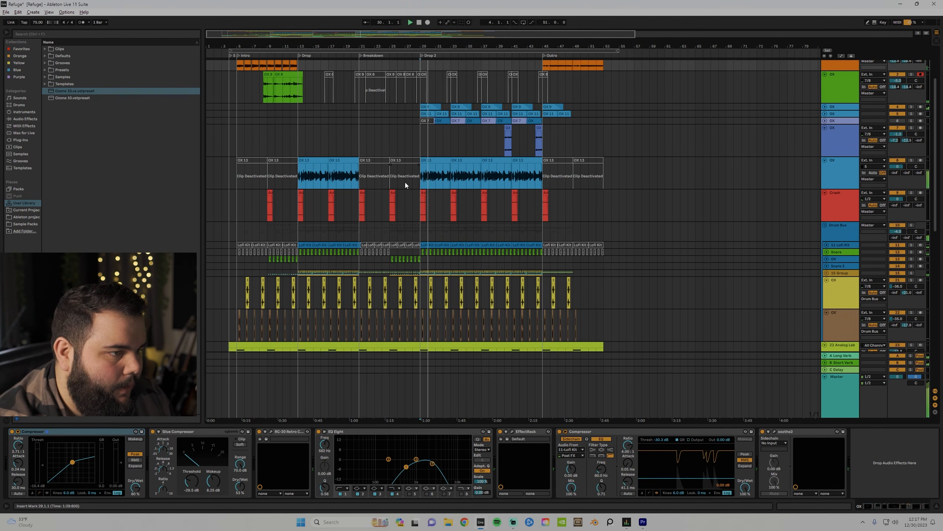
{"action": "scroll", "coordinate": [402, 177], "scroll_direction": "up", "scroll_amount": 3}
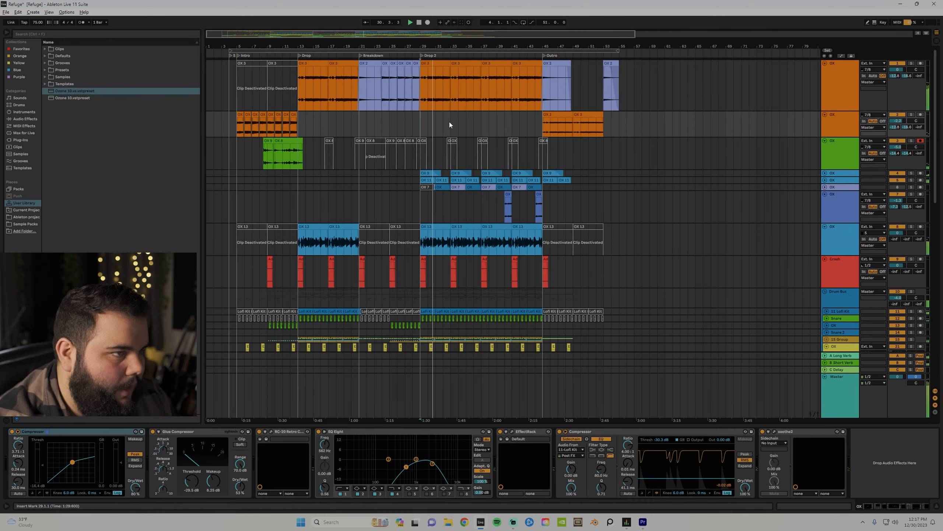
{"action": "scroll", "coordinate": [428, 149], "scroll_direction": "down", "scroll_amount": 2}
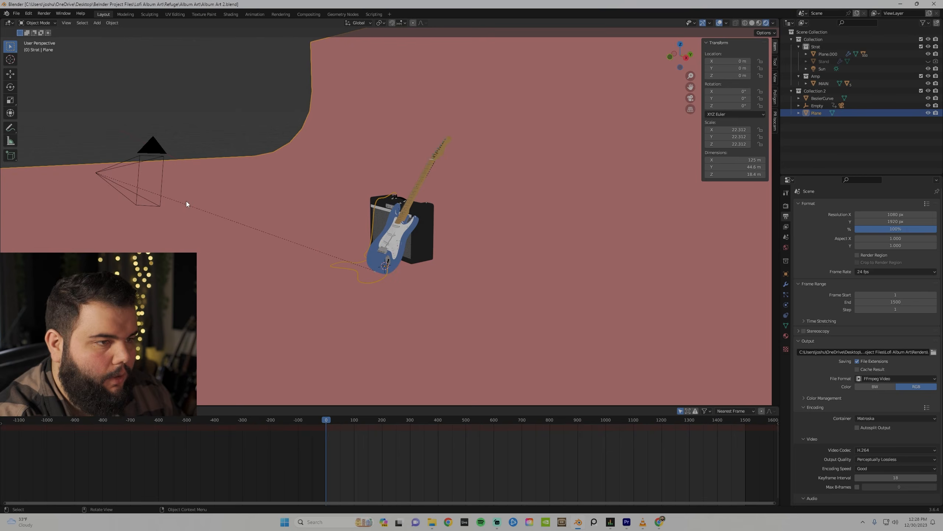
Orbit the Blender viewport around the purple guitar and amp.
{"action": "left_click_drag", "start_coordinate": [186, 201], "coordinate": [583, 117]}
Look through the selected scene camera, zoom out, and scrub to about frame 558.
{"action": "left_click", "coordinate": [567, 113]}
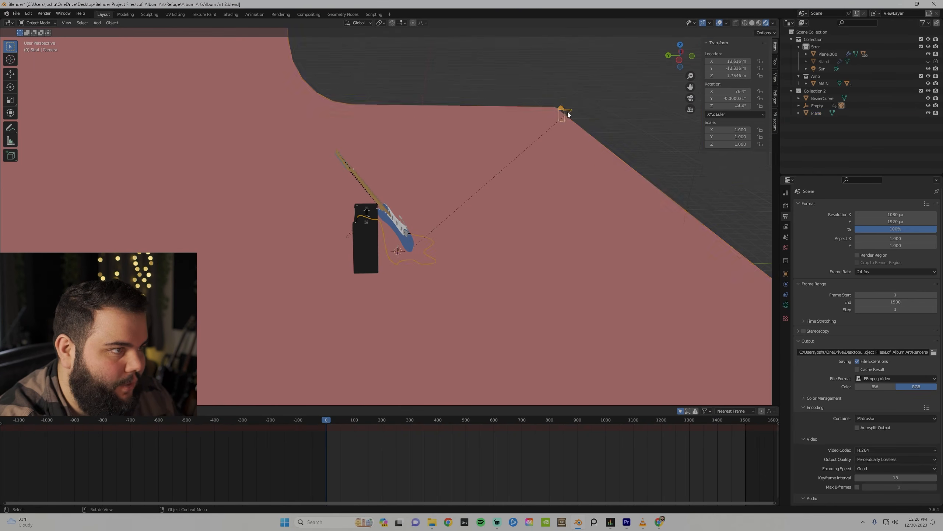
{"action": "key", "text": "KP_0"}
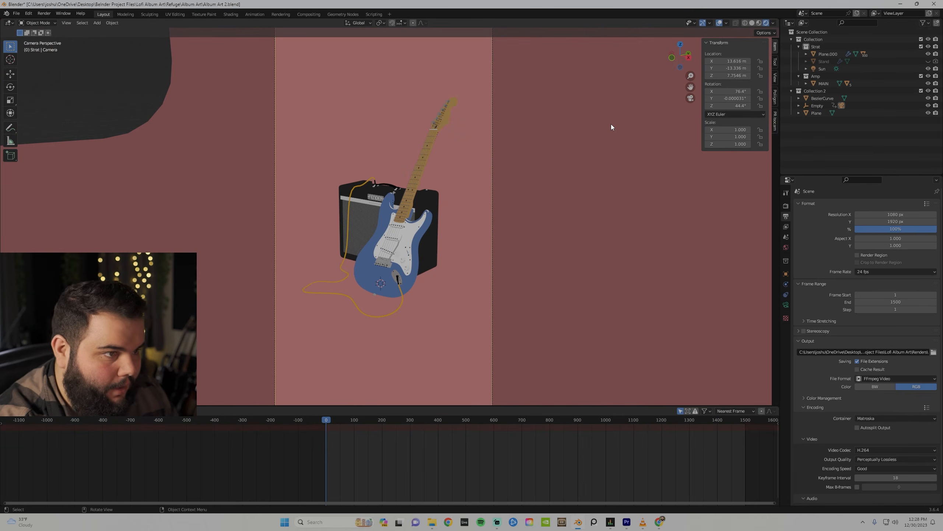
{"action": "scroll", "coordinate": [565, 160], "scroll_direction": "down", "scroll_amount": 4}
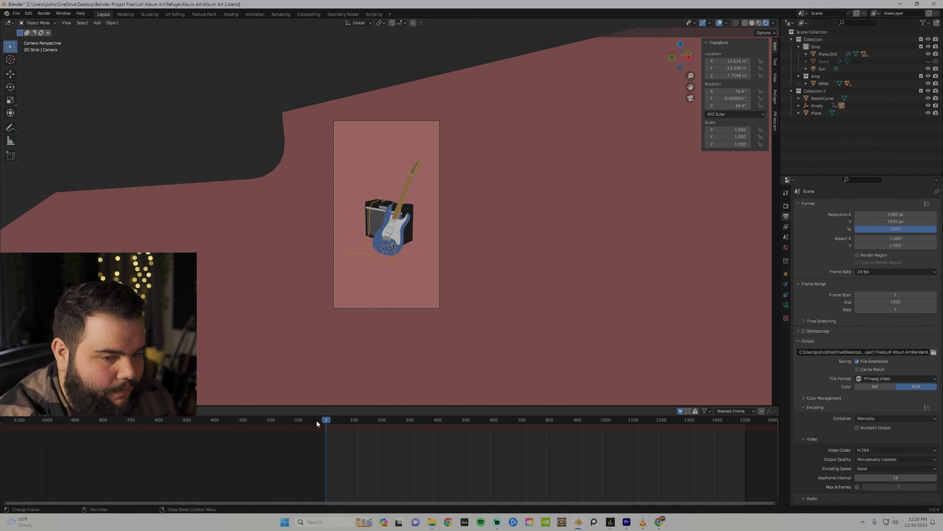
{"action": "left_click_drag", "start_coordinate": [339, 424], "coordinate": [656, 432]}
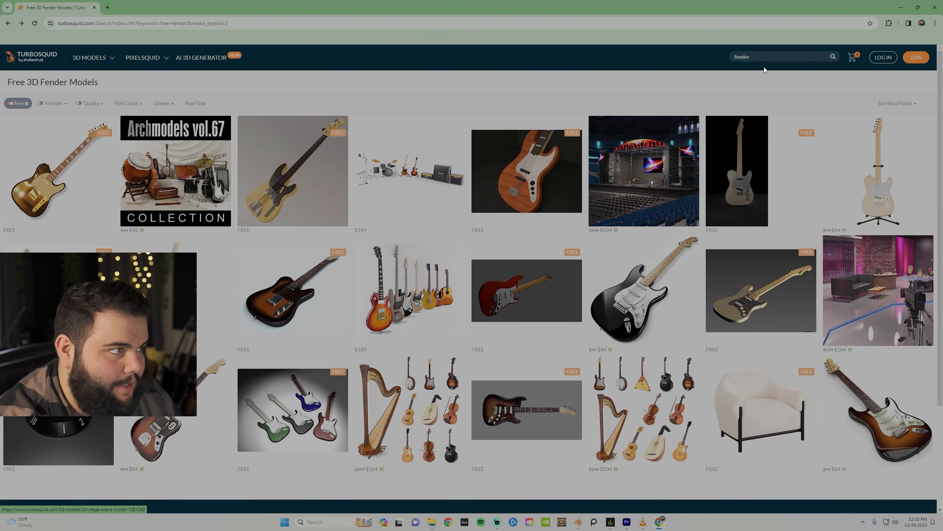
Scroll to the bottom of TurboSquid's free Fender 3D model results.
{"action": "scroll", "coordinate": [408, 242], "scroll_direction": "down", "scroll_amount": 3}
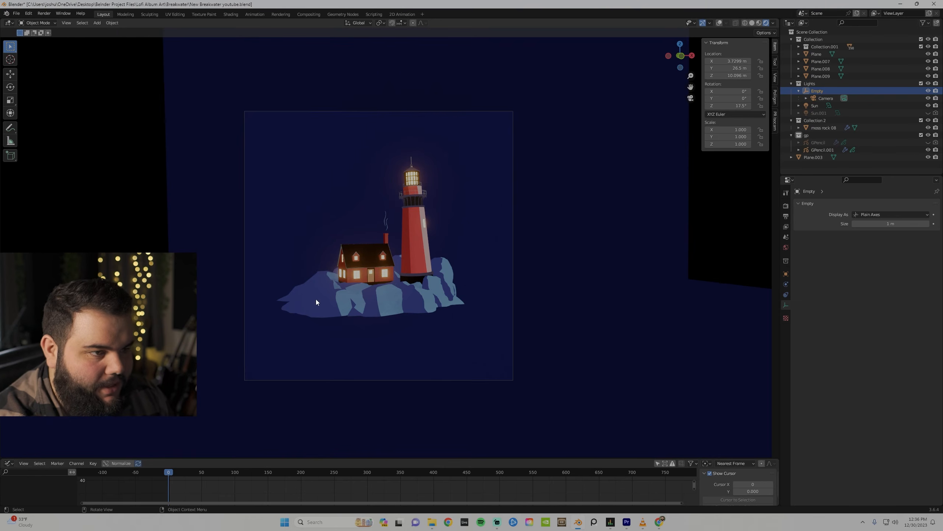
{"action": "scroll", "coordinate": [314, 298], "scroll_direction": "up", "scroll_amount": 3}
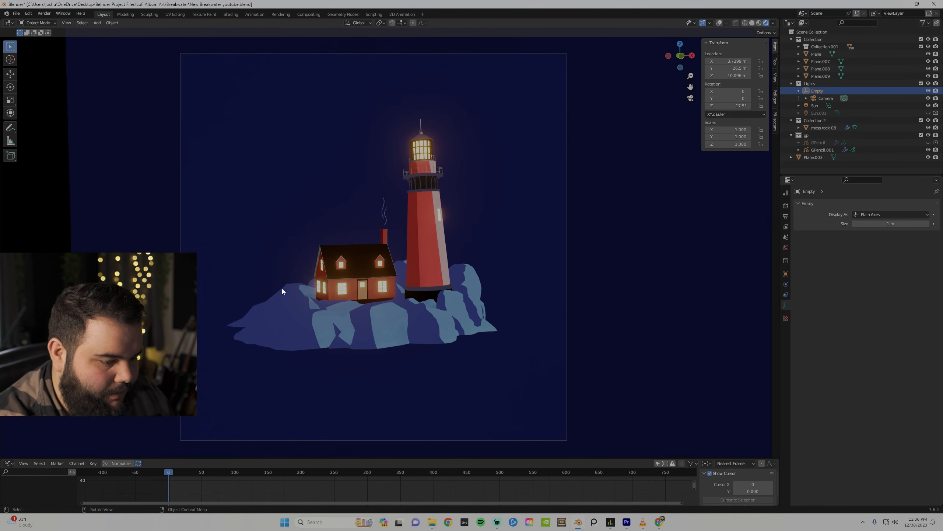
Orbit and zoom around the lighthouse and cottage, then play the scene's animation.
{"action": "left_click_drag", "start_coordinate": [294, 264], "coordinate": [337, 282]}
{"action": "scroll", "coordinate": [340, 280], "scroll_direction": "up", "scroll_amount": 2}
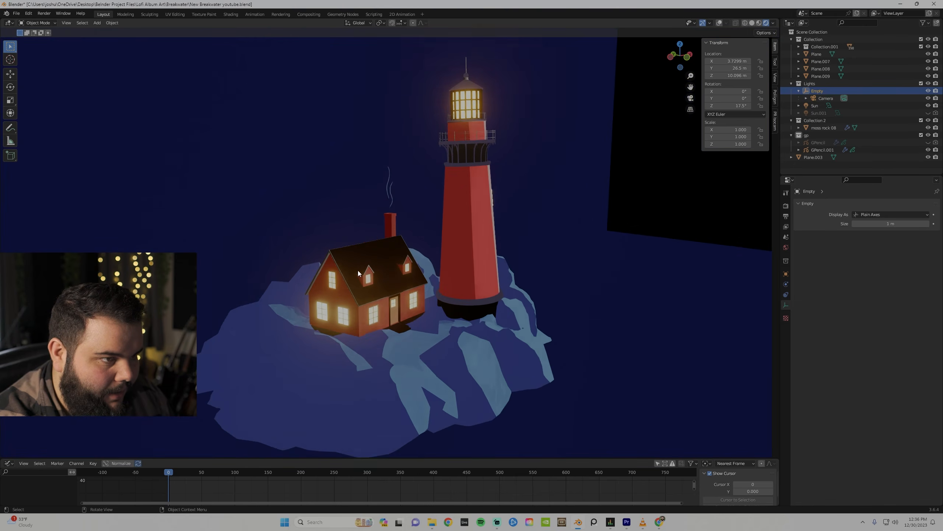
{"action": "mouse_move", "coordinate": [455, 270]}
{"action": "left_mouse_down"}
{"action": "mouse_move", "coordinate": [386, 269]}
{"action": "mouse_move", "coordinate": [448, 268]}
{"action": "left_mouse_up"}
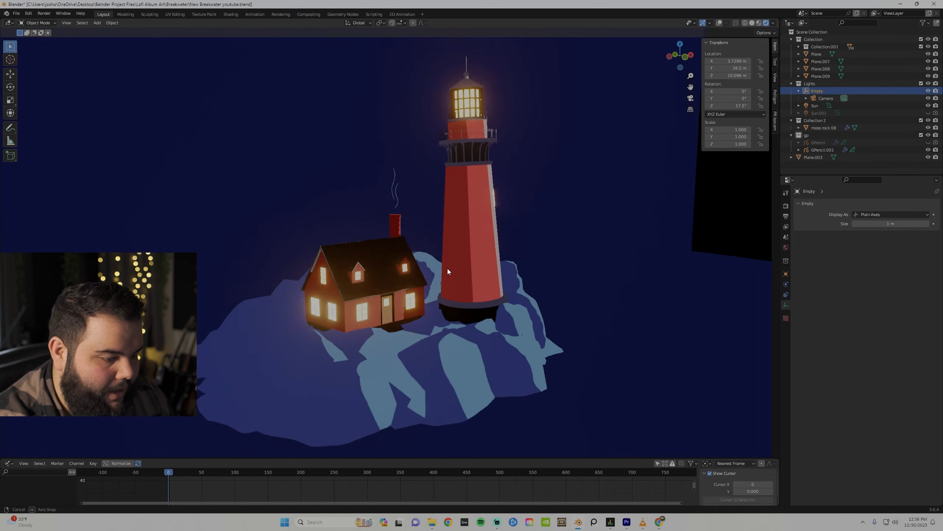
{"action": "scroll", "coordinate": [448, 268], "scroll_direction": "down", "scroll_amount": 1}
{"action": "key", "text": "space"}
{"action": "scroll", "coordinate": [385, 204], "scroll_direction": "up", "scroll_amount": 2}
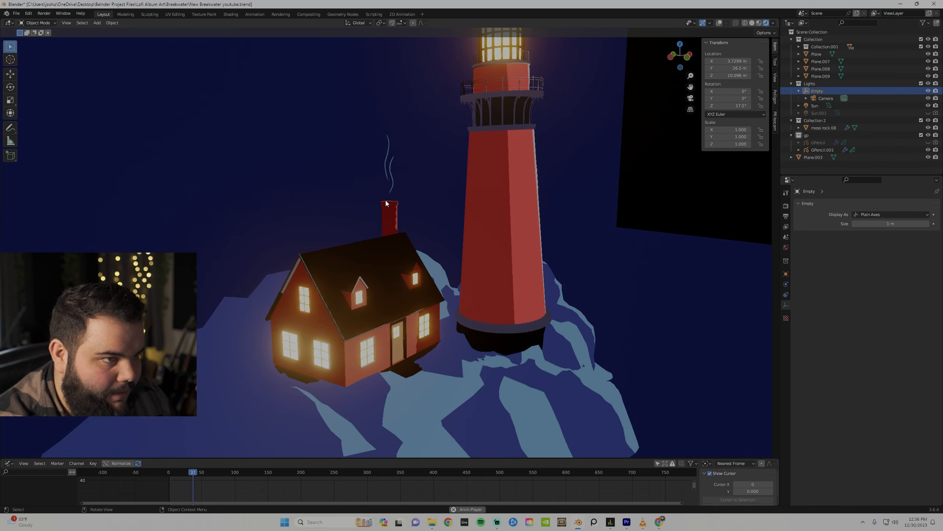